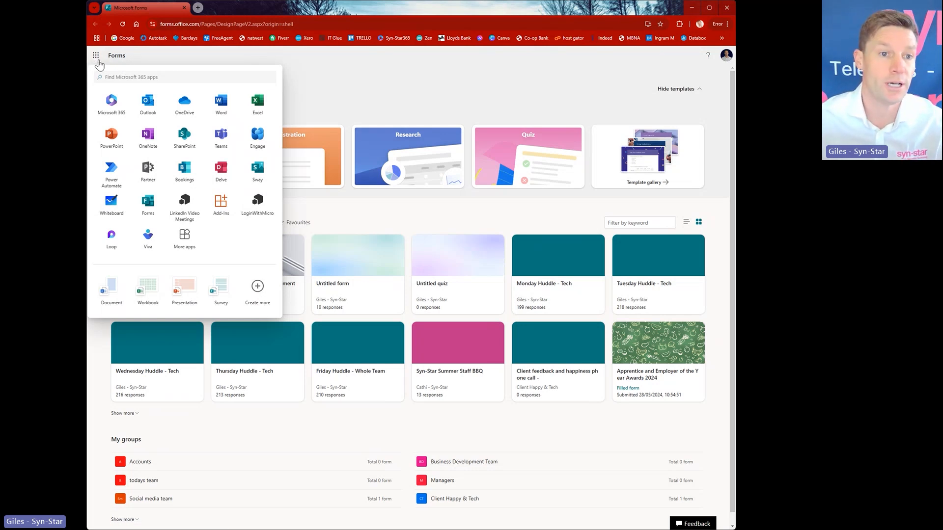
- Open Forms from the Microsoft 365 app launcher and create a new blank form
{"action": "left_click", "coordinate": [96, 56]}
{"action": "left_click", "coordinate": [96, 57]}
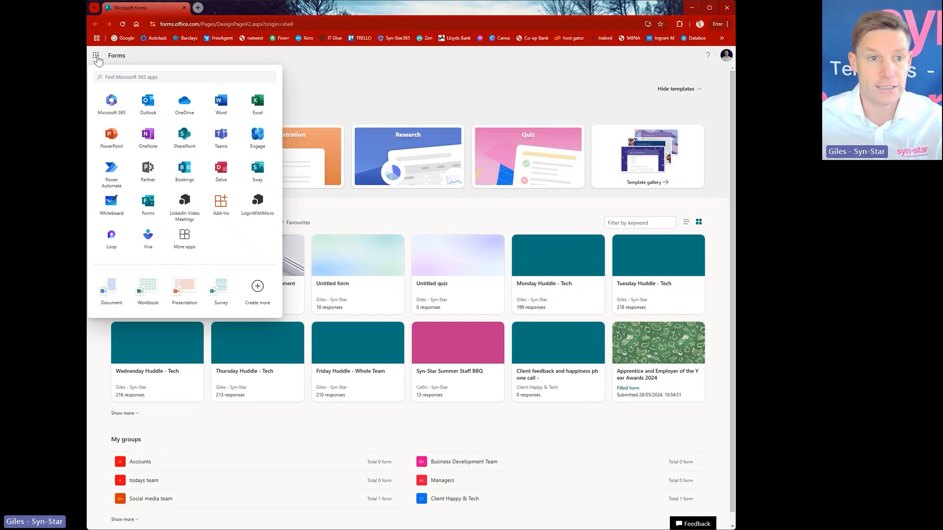
{"action": "left_click", "coordinate": [148, 203]}
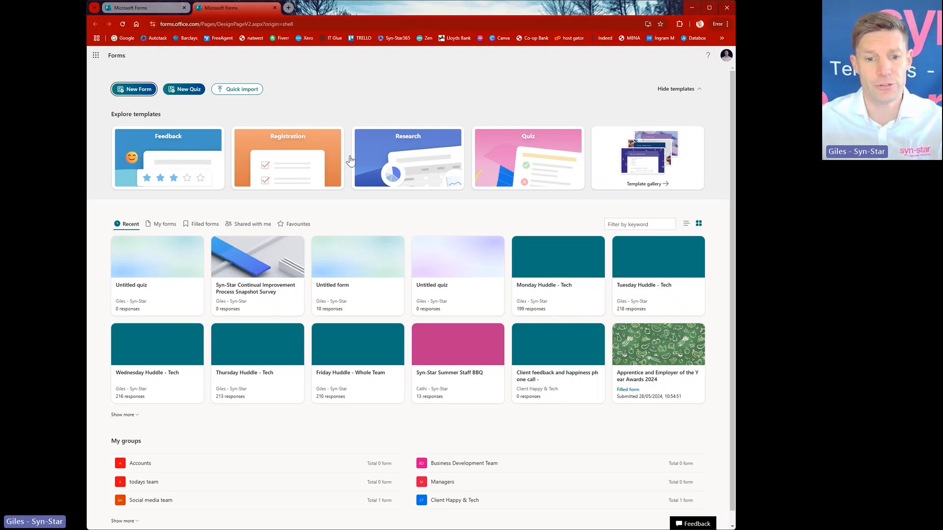
{"action": "left_click", "coordinate": [134, 90]}
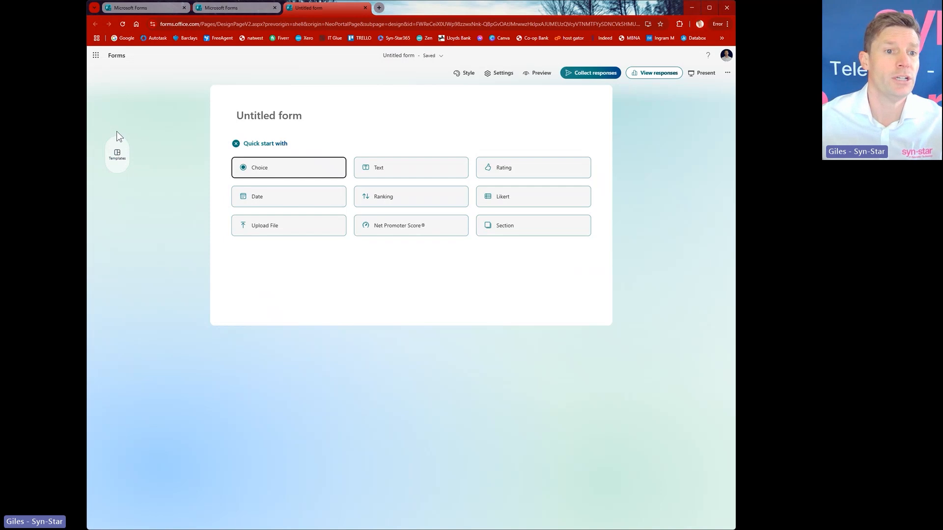
- Browse the featured form templates, including the Request category, and close the template list
{"action": "left_click", "coordinate": [117, 155]}
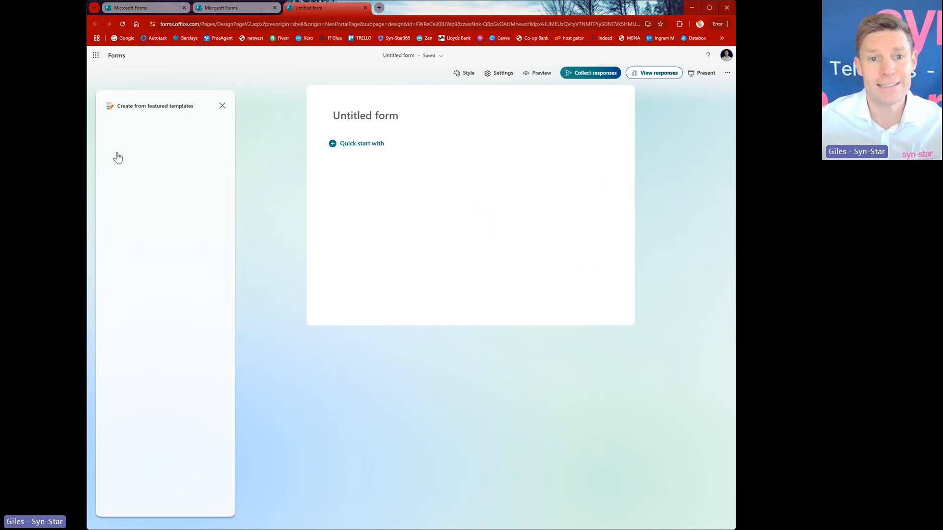
{"action": "scroll", "coordinate": [179, 241], "scroll_direction": "down", "scroll_amount": 3}
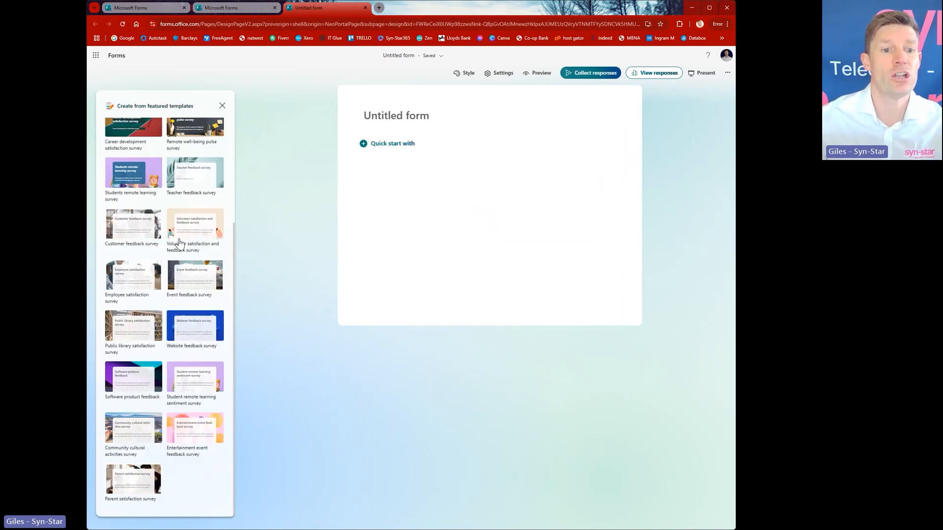
{"action": "scroll", "coordinate": [178, 240], "scroll_direction": "up", "scroll_amount": 3}
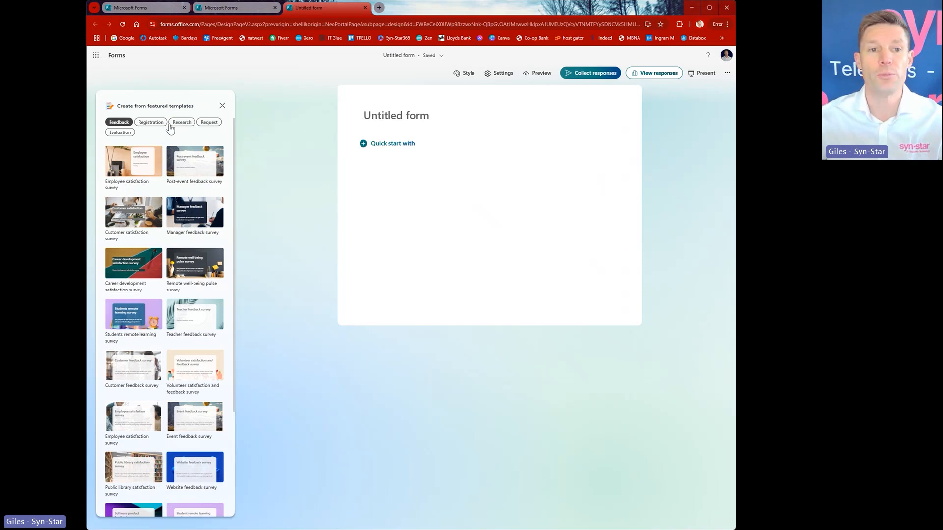
{"action": "left_click", "coordinate": [208, 122]}
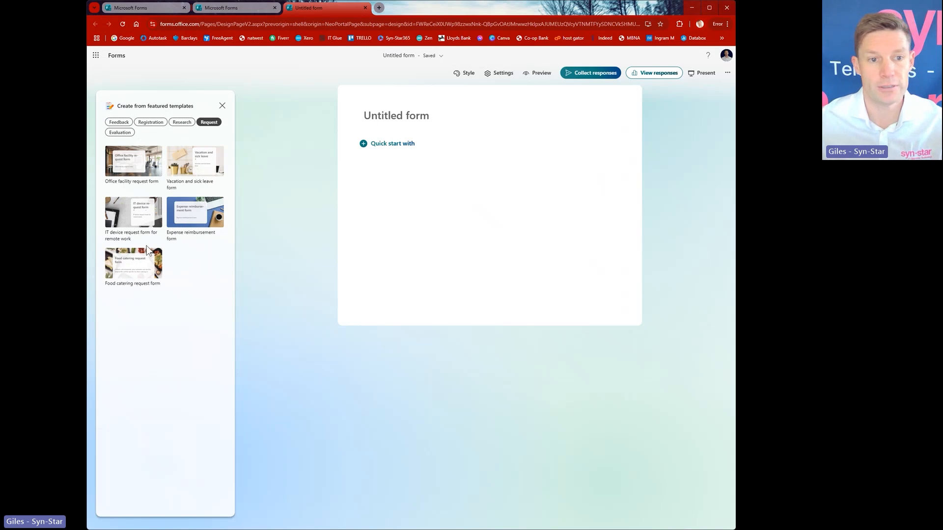
{"action": "left_click", "coordinate": [222, 106]}
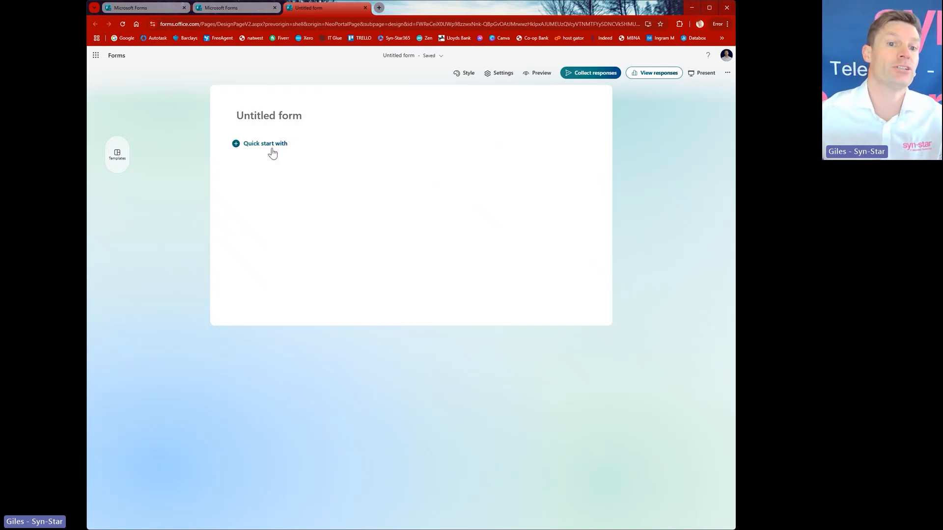
- Title the form "Customer Service demo form"
{"action": "left_click", "coordinate": [289, 118]}
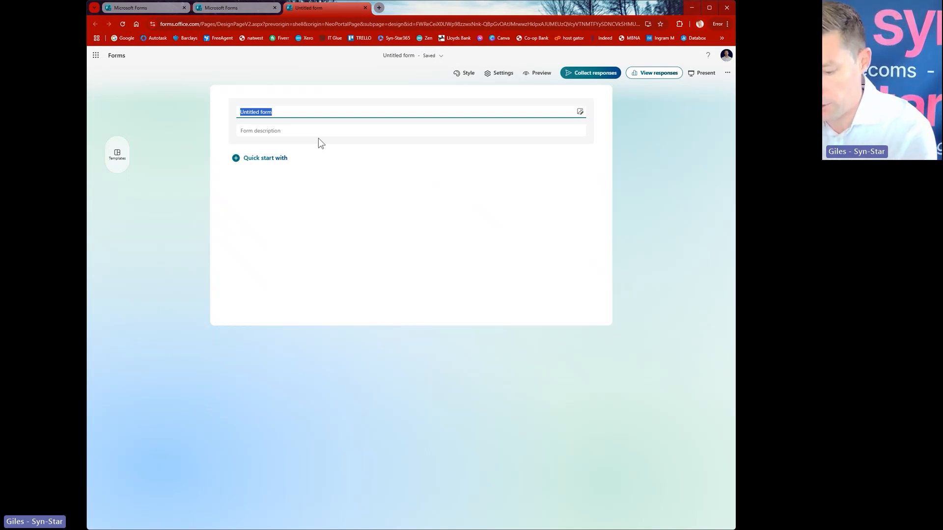
{"action": "type", "text": "Customer"}
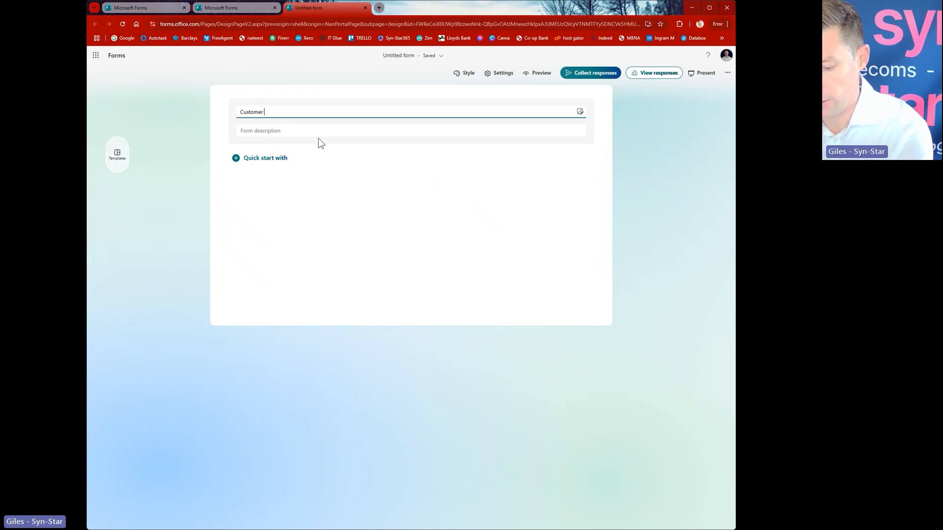
{"action": "type", "text": " Serv"}
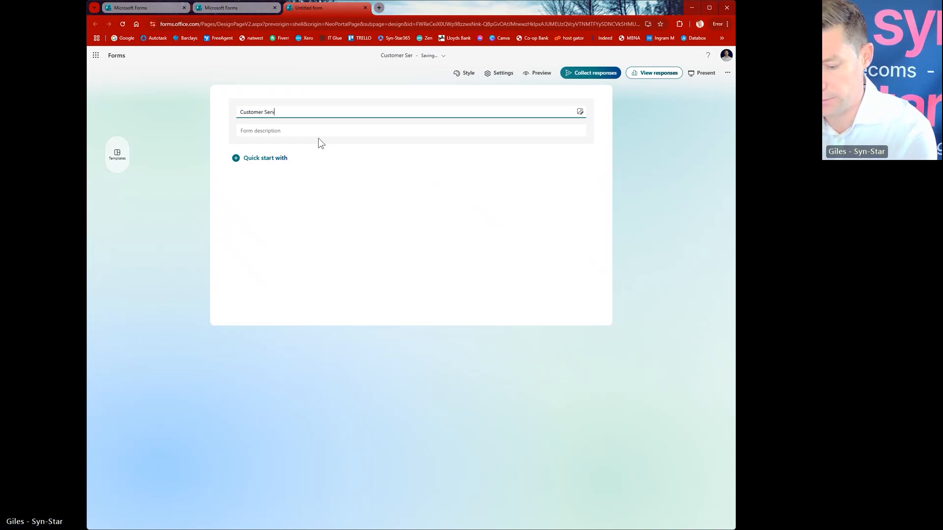
{"action": "type", "text": "ice demo form"}
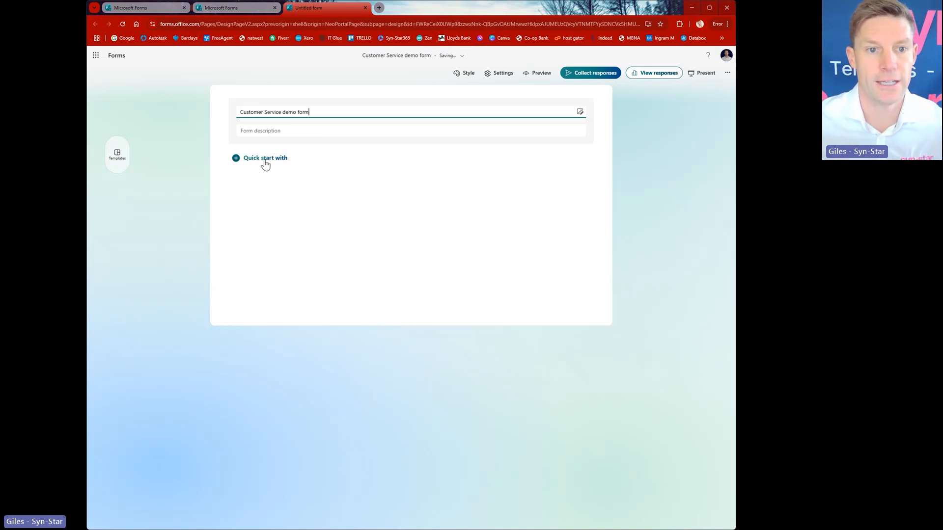
{"action": "left_click", "coordinate": [307, 131]}
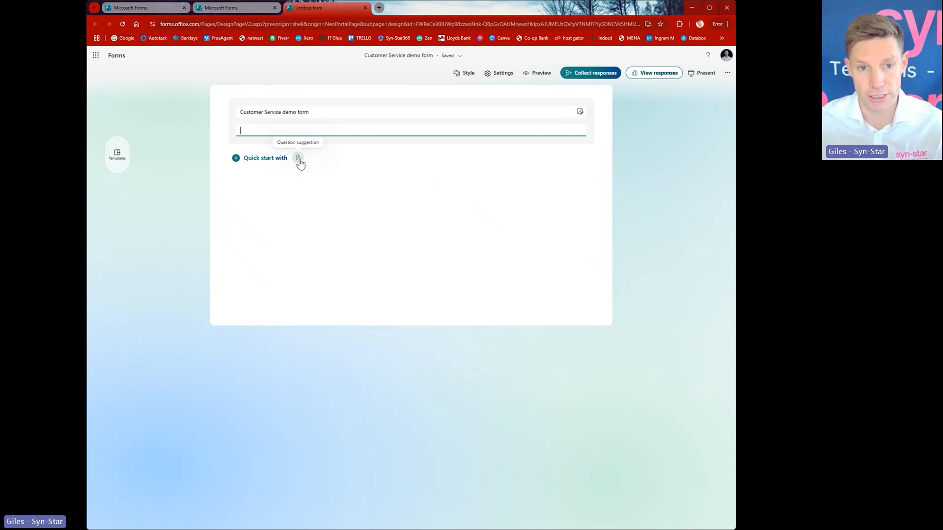
- Add a Likert question to the form with the text "How happy are you with"
{"action": "left_click", "coordinate": [263, 161]}
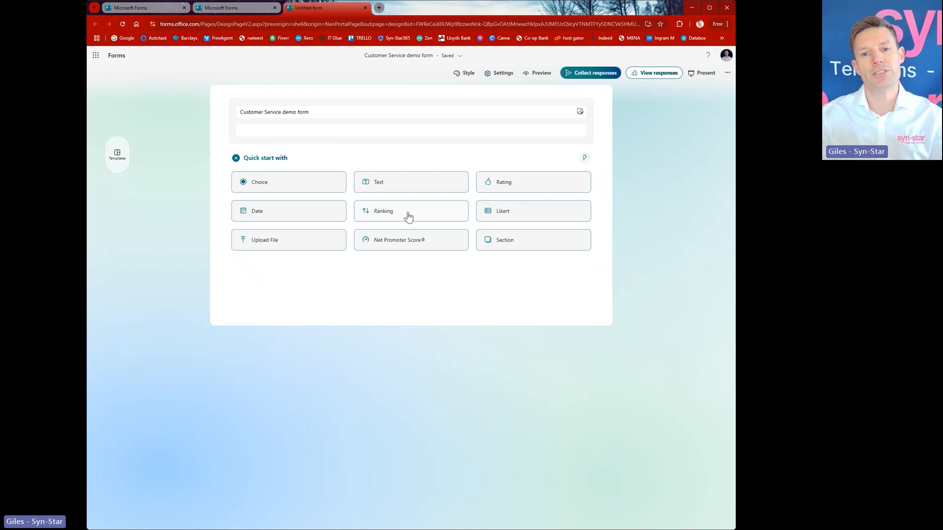
{"action": "left_click", "coordinate": [518, 217]}
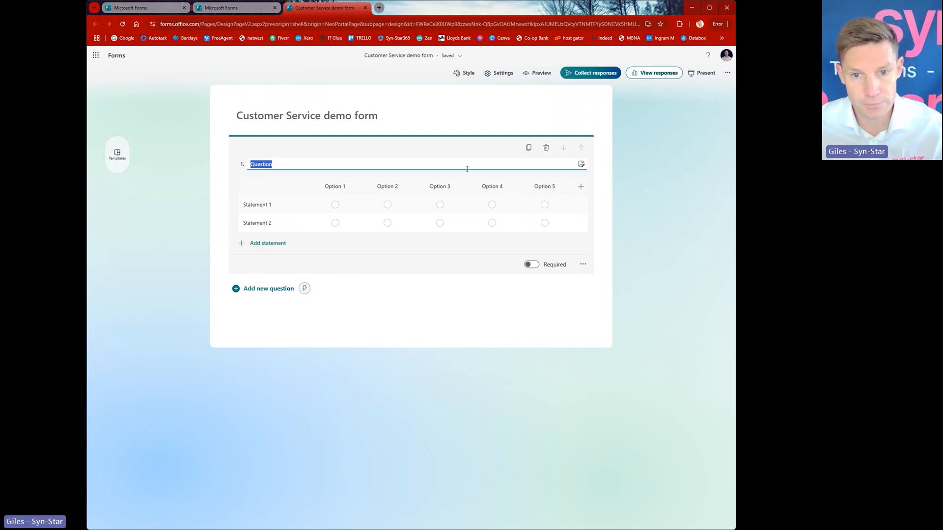
{"action": "left_click", "coordinate": [334, 186]}
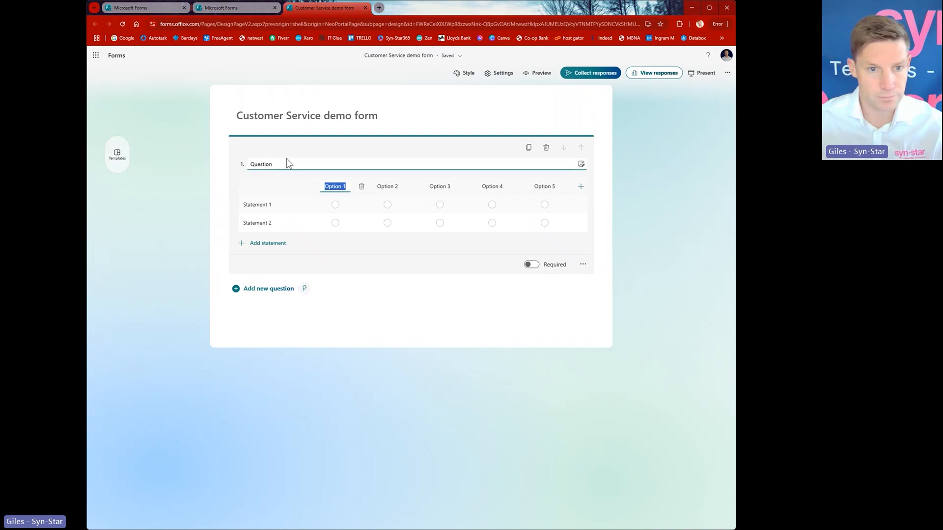
{"action": "left_click", "coordinate": [299, 161]}
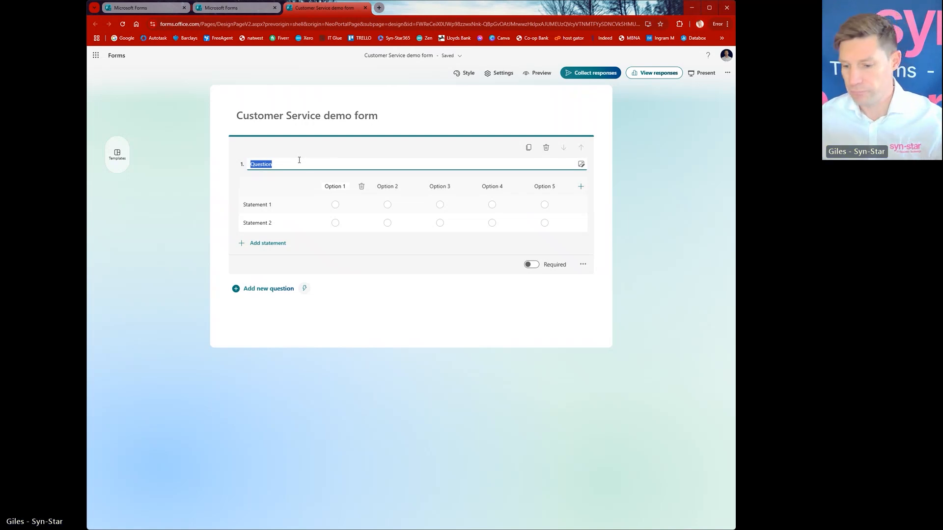
{"action": "type", "text": "How "}
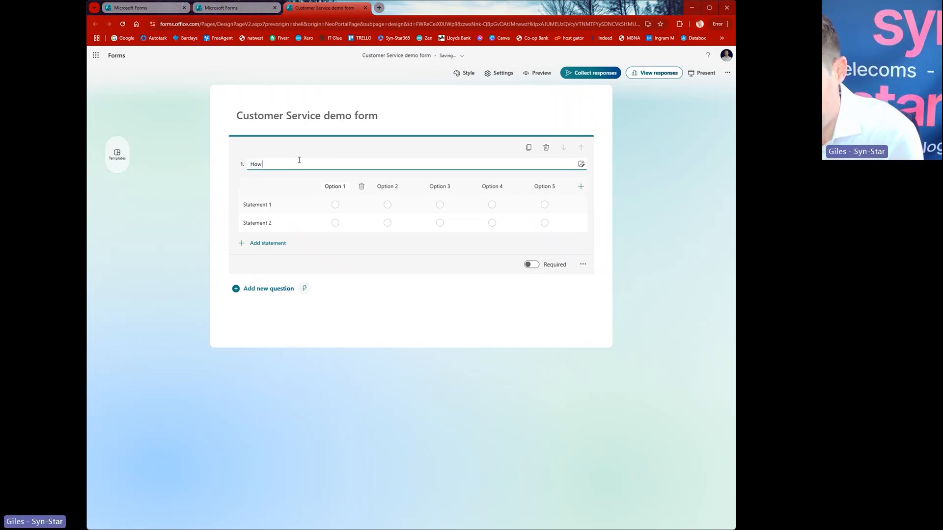
{"action": "type", "text": "happy are you with"}
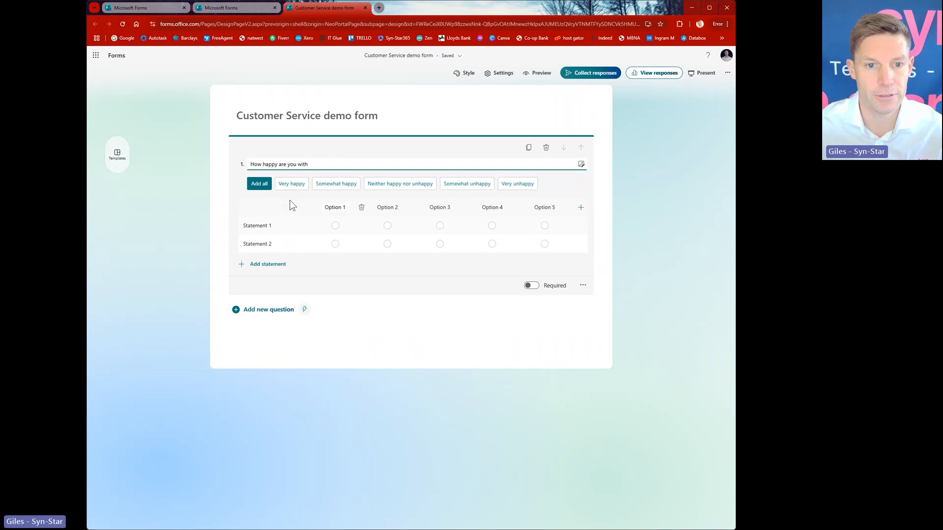
- Fill the five Likert options in order with the suggestions Very unhappy, Somewhat unhappy, Neither happy nor unhappy, Somewhat happy and Very happy
{"action": "left_click", "coordinate": [337, 207]}
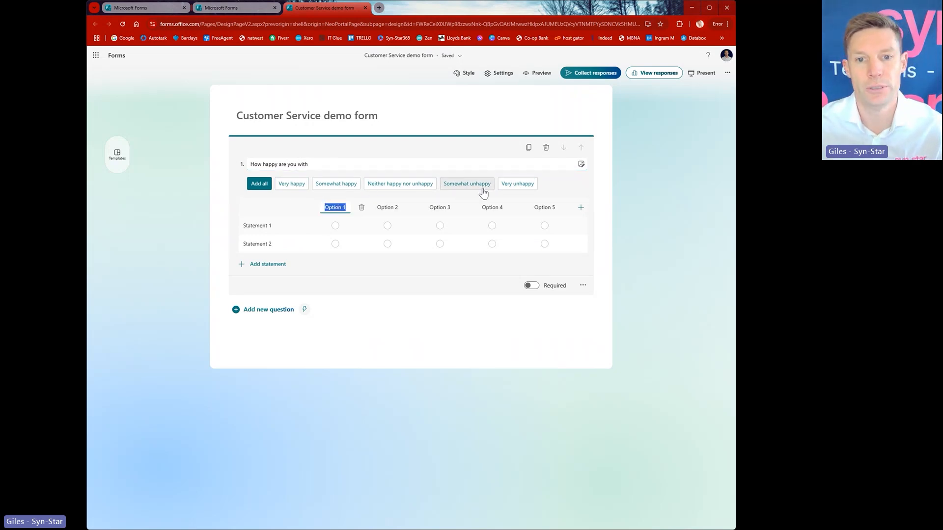
{"action": "left_click", "coordinate": [515, 186]}
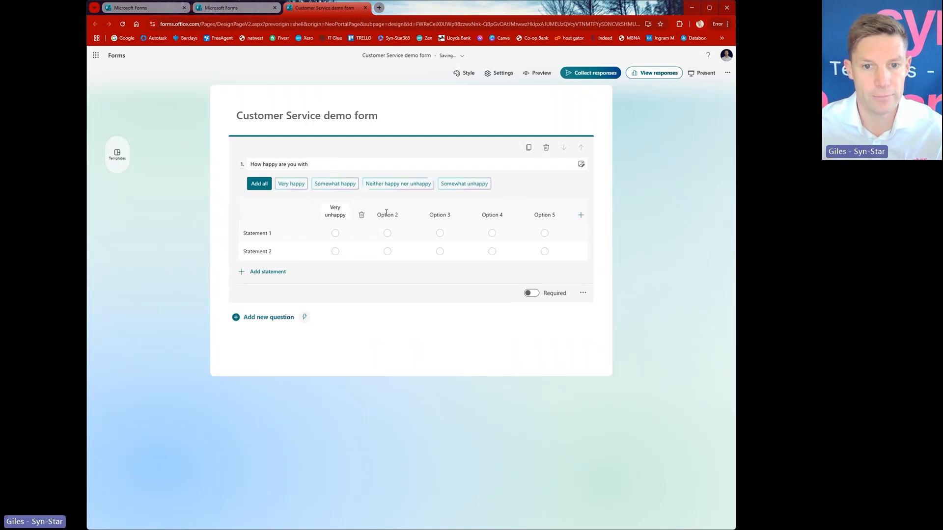
{"action": "left_click", "coordinate": [463, 180]}
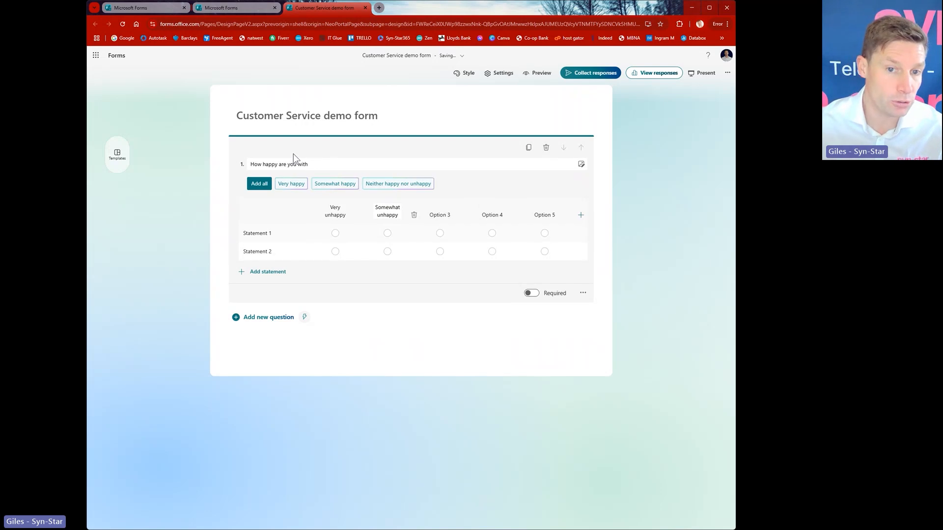
{"action": "left_click", "coordinate": [402, 185]}
{"action": "left_click", "coordinate": [491, 222]}
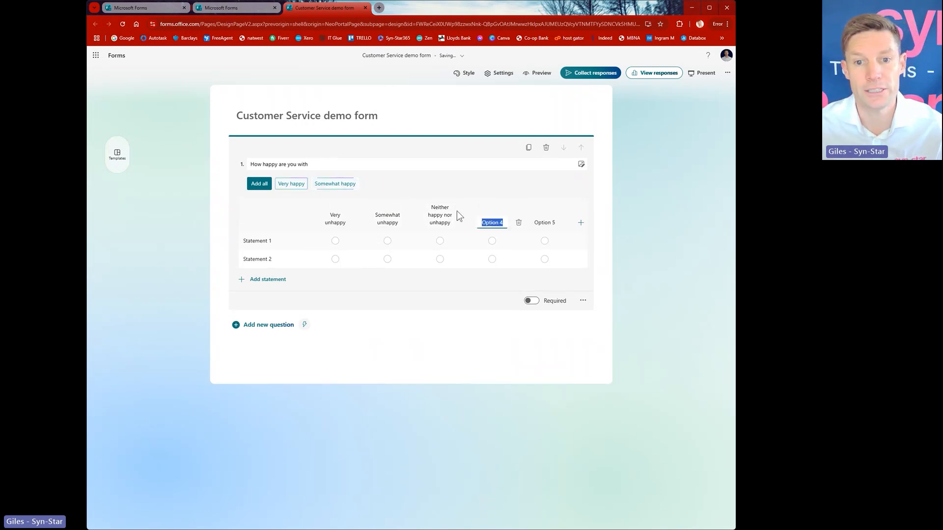
{"action": "left_click", "coordinate": [328, 185]}
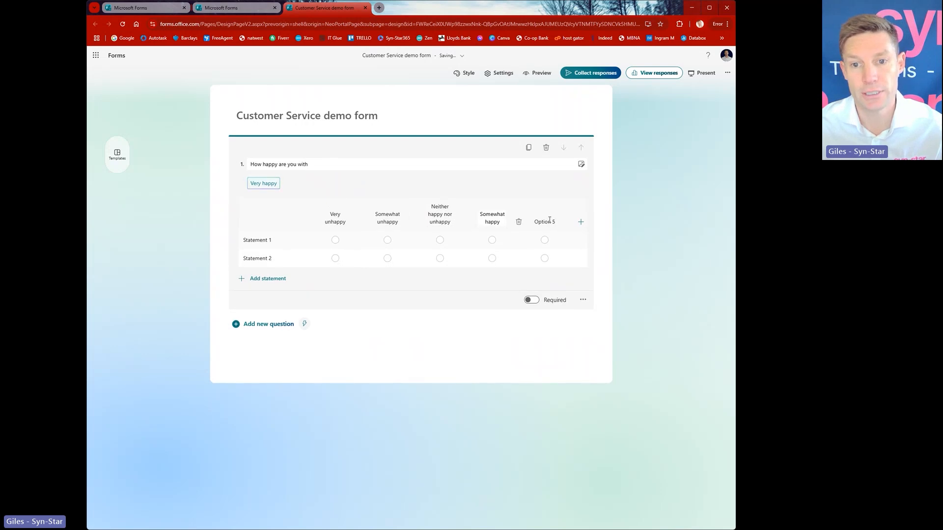
{"action": "left_click", "coordinate": [261, 184]}
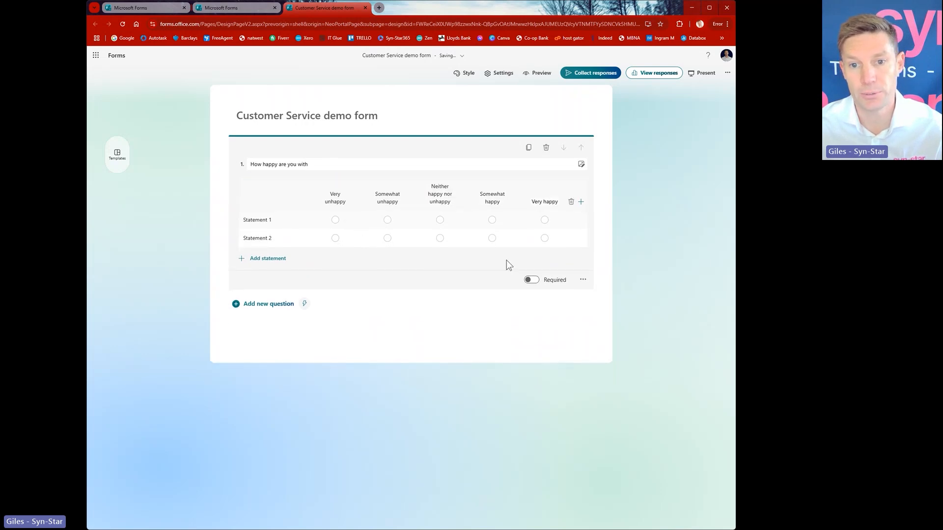
- Label the two Likert statements "Overall Customer service" and "Ease of contacting us", and make the question required
{"action": "left_click", "coordinate": [255, 221]}
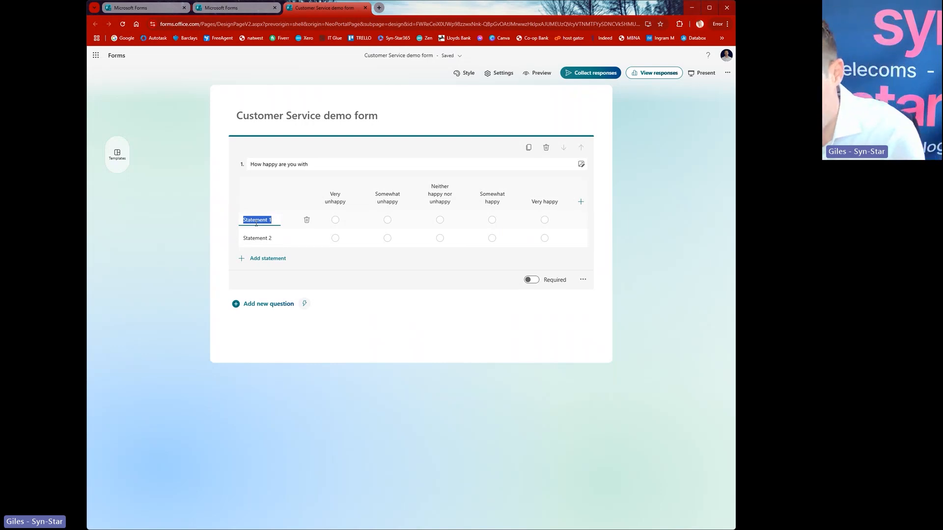
{"action": "type", "text": "Overa"}
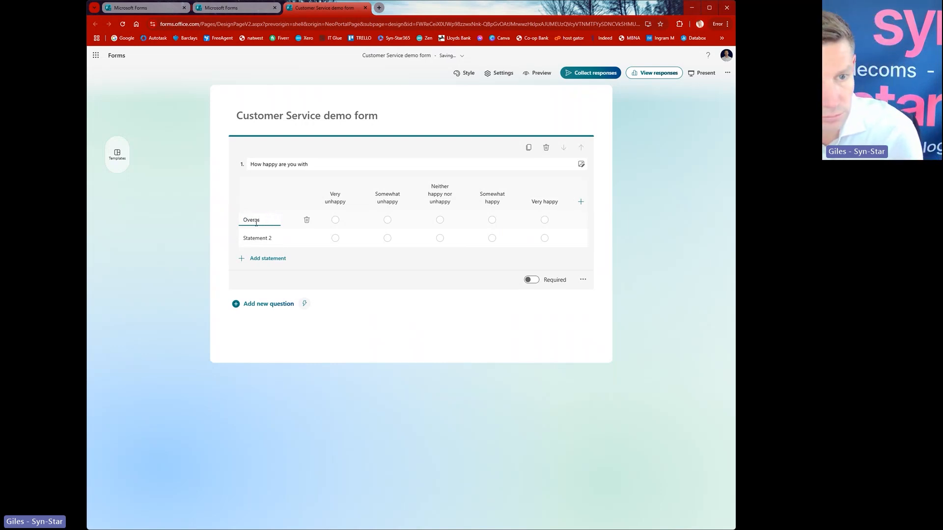
{"action": "type", "text": "ll Custo"}
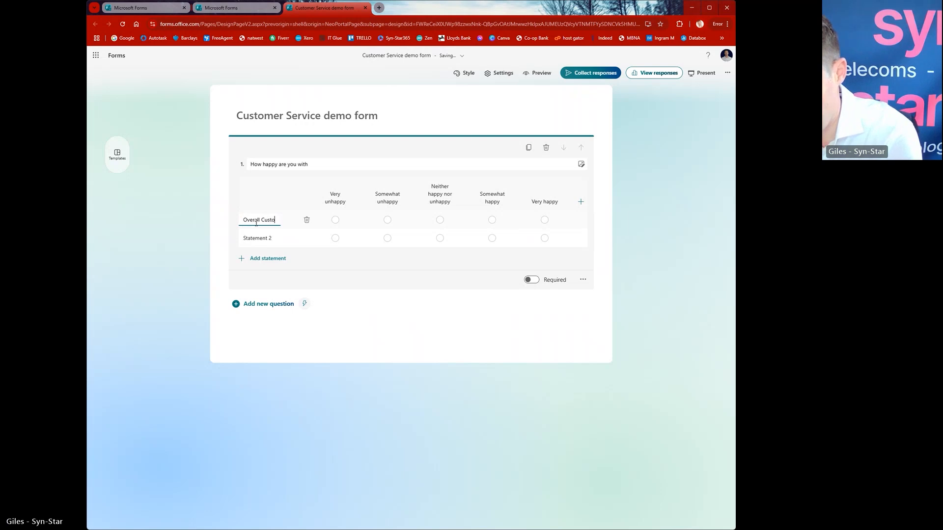
{"action": "type", "text": "mer service"}
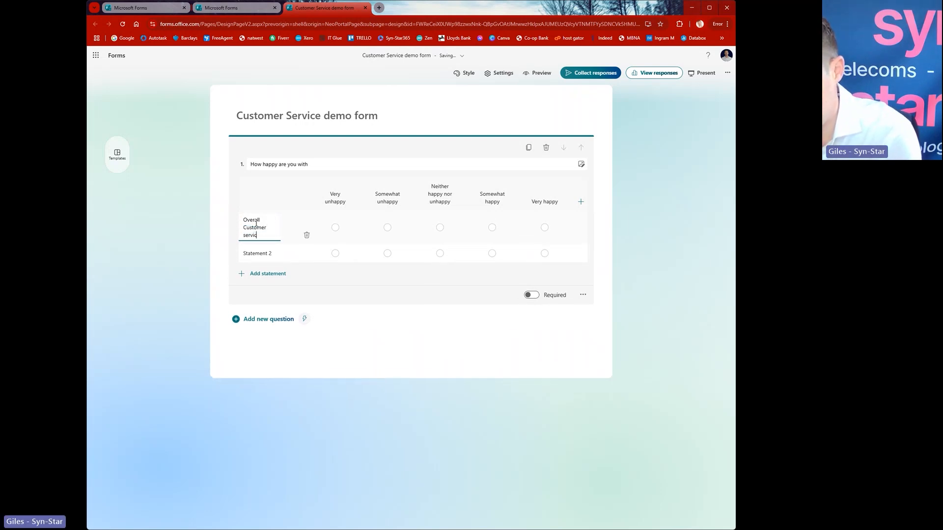
{"action": "left_click", "coordinate": [251, 252]}
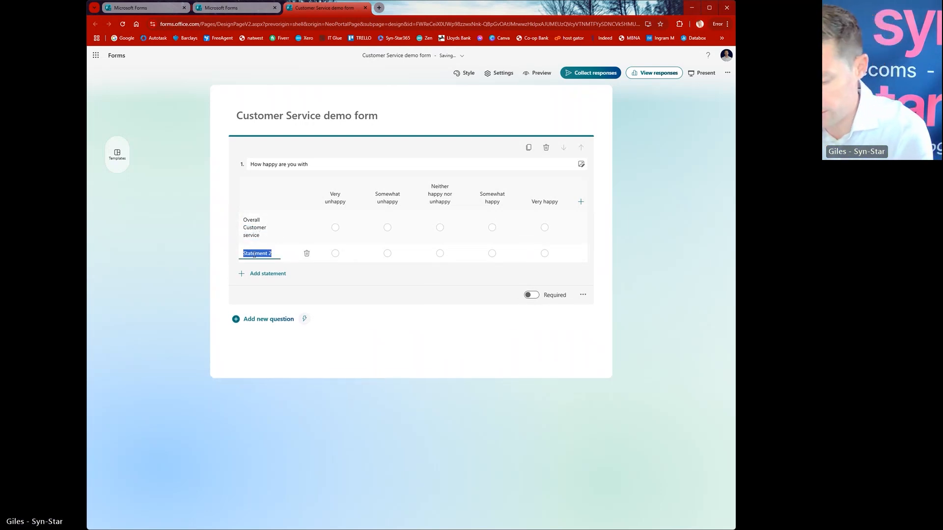
{"action": "type", "text": "Ease of"}
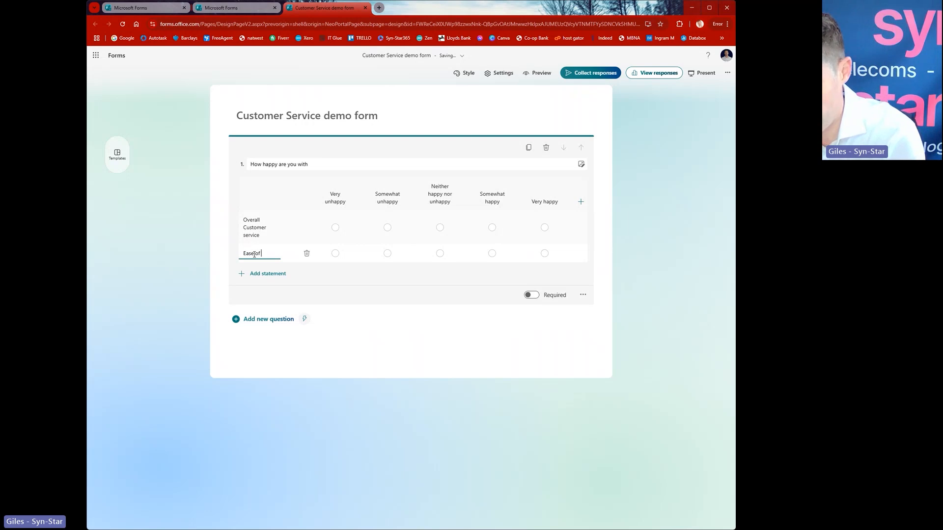
{"action": "type", "text": " contacting u"}
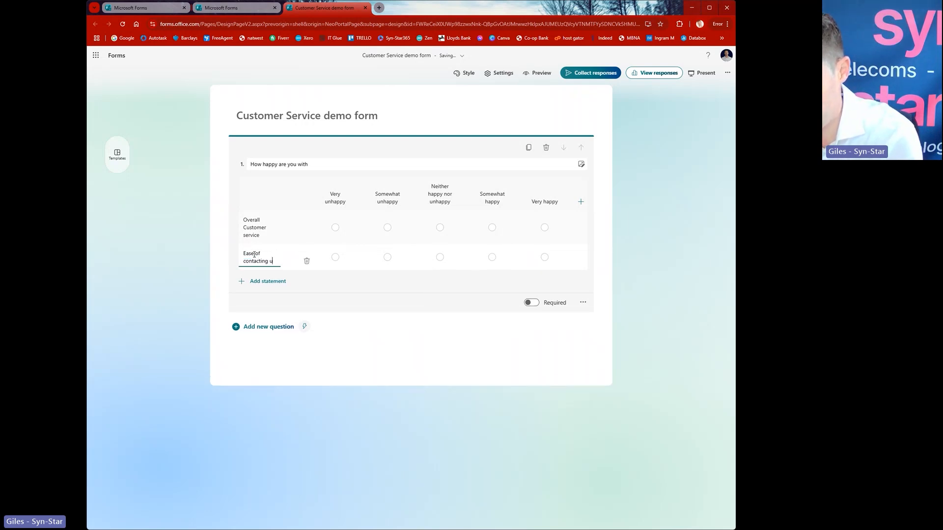
{"action": "type", "text": "s"}
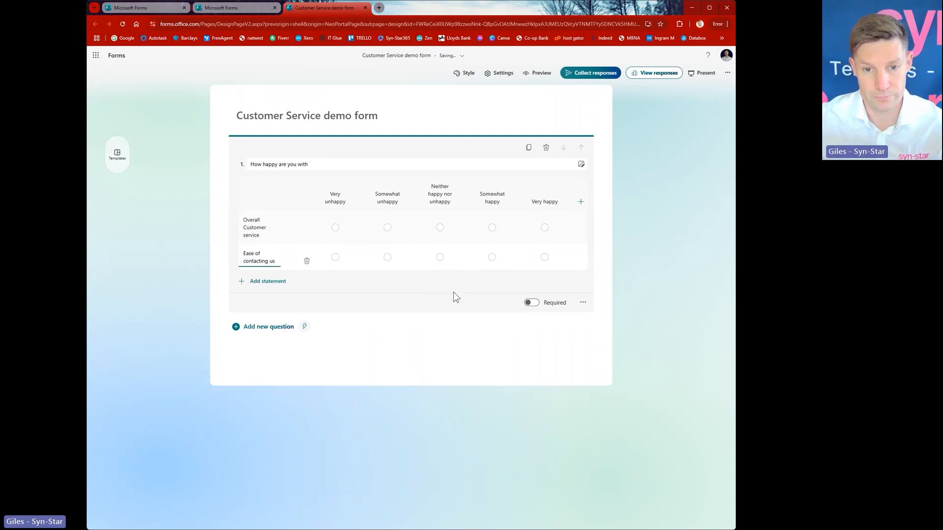
{"action": "left_click", "coordinate": [501, 273]}
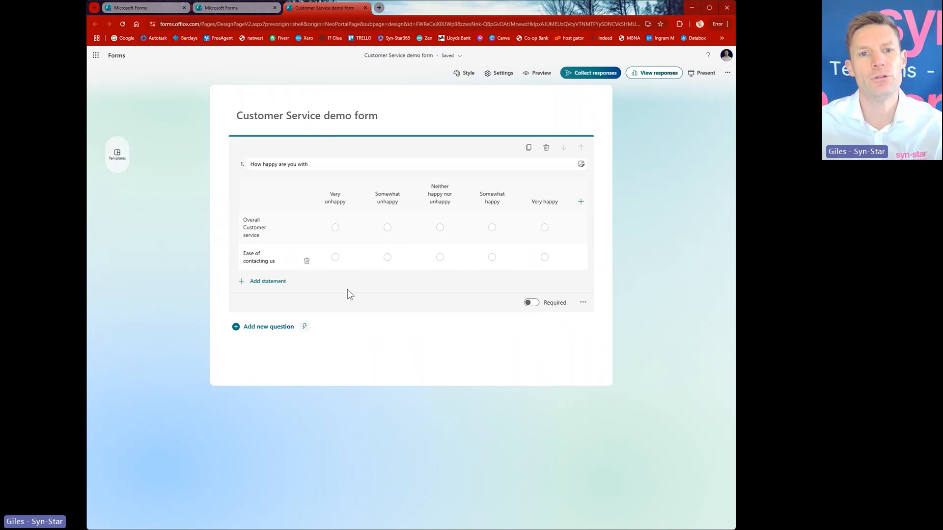
{"action": "left_click", "coordinate": [533, 307]}
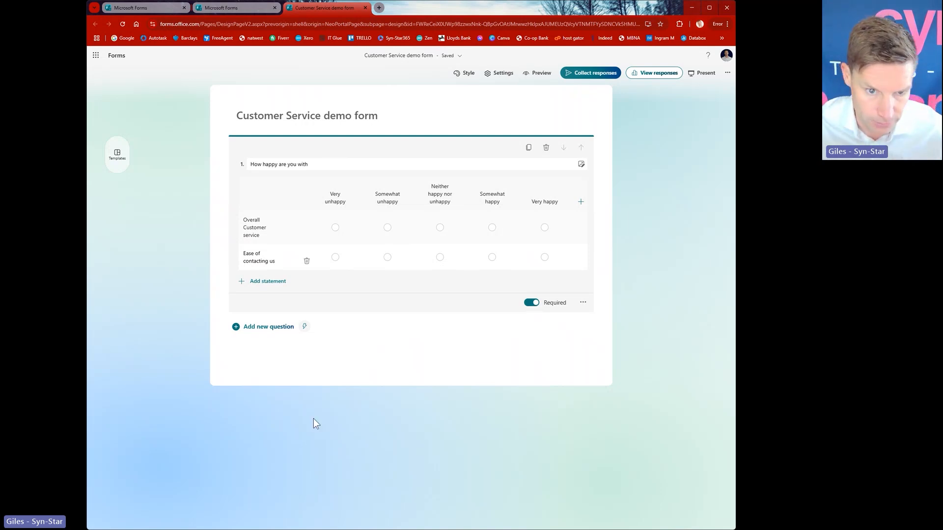
- Add a Choice question to the form with the text "Do you live in the UK?"
{"action": "left_click", "coordinate": [268, 328]}
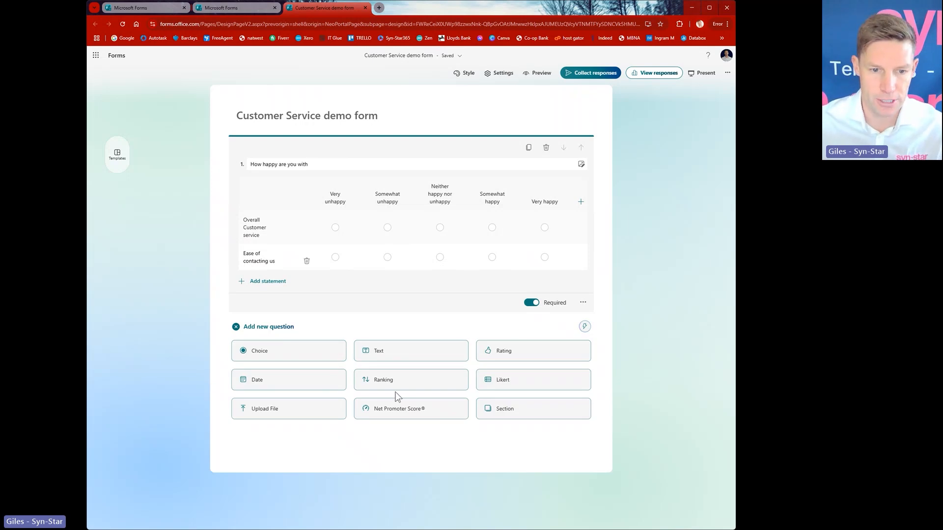
{"action": "left_click", "coordinate": [282, 351]}
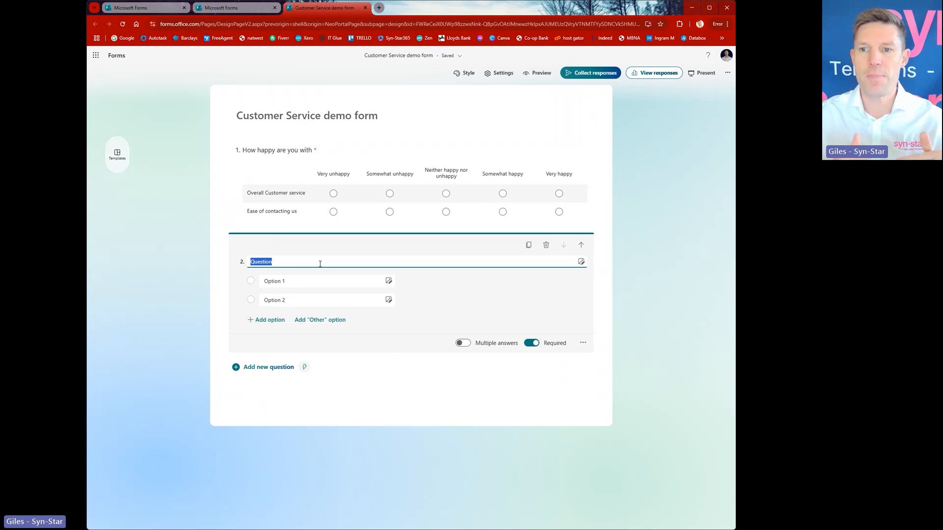
{"action": "type", "text": "D"}
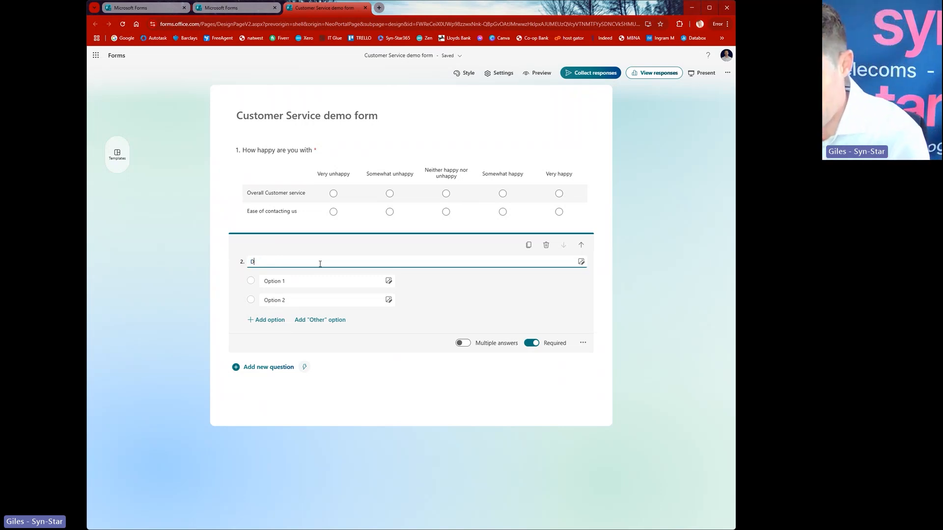
{"action": "type", "text": "o you liv"}
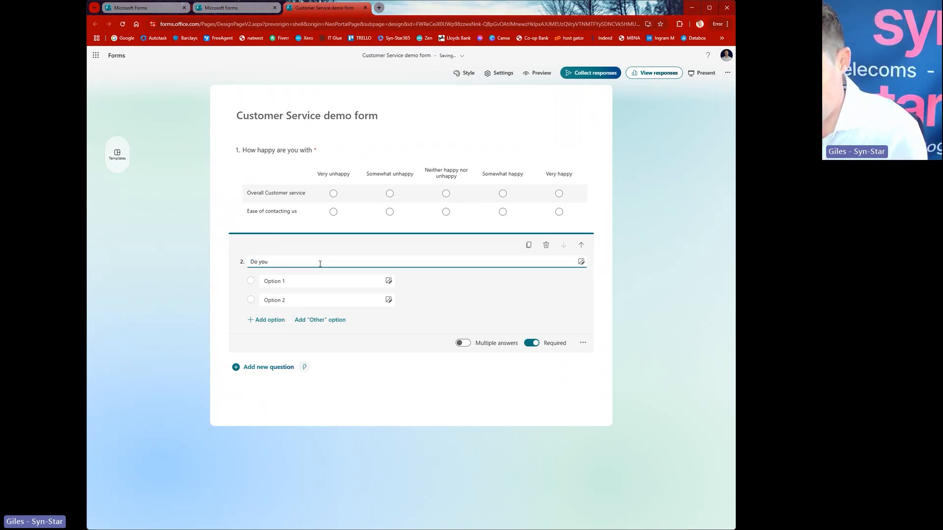
{"action": "type", "text": "the"}
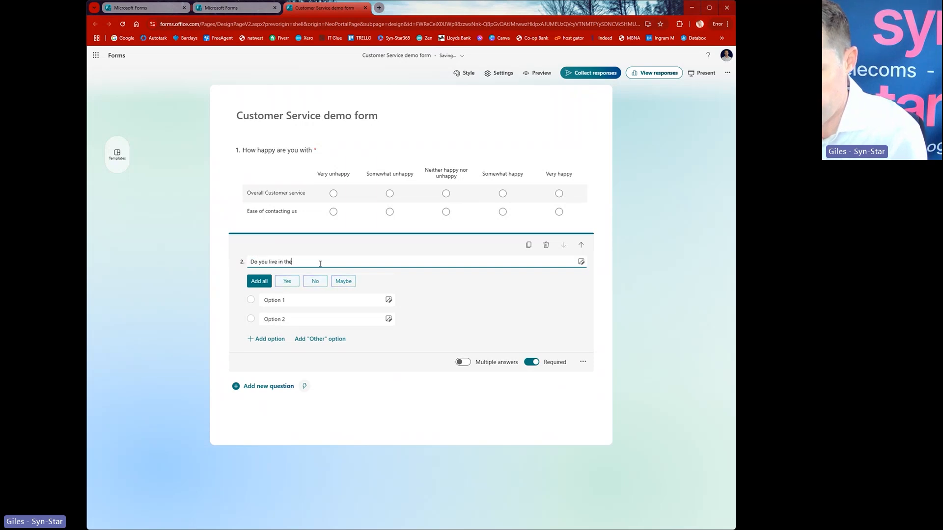
{"action": "type", "text": " UK"}
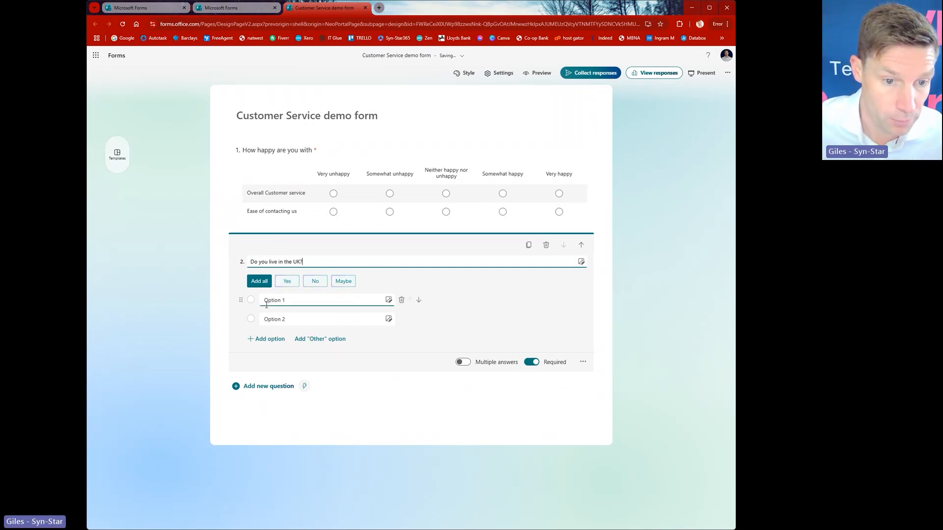
- Label the first two options of the UK question "Yes" and "No"
{"action": "left_click", "coordinate": [305, 301]}
{"action": "type", "text": "Y"}
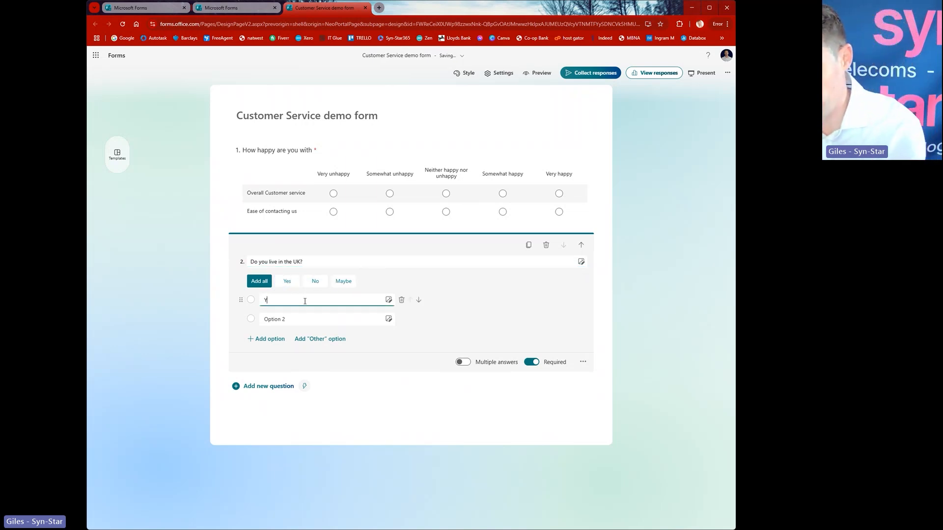
{"action": "type", "text": "es"}
{"action": "left_click", "coordinate": [330, 303]}
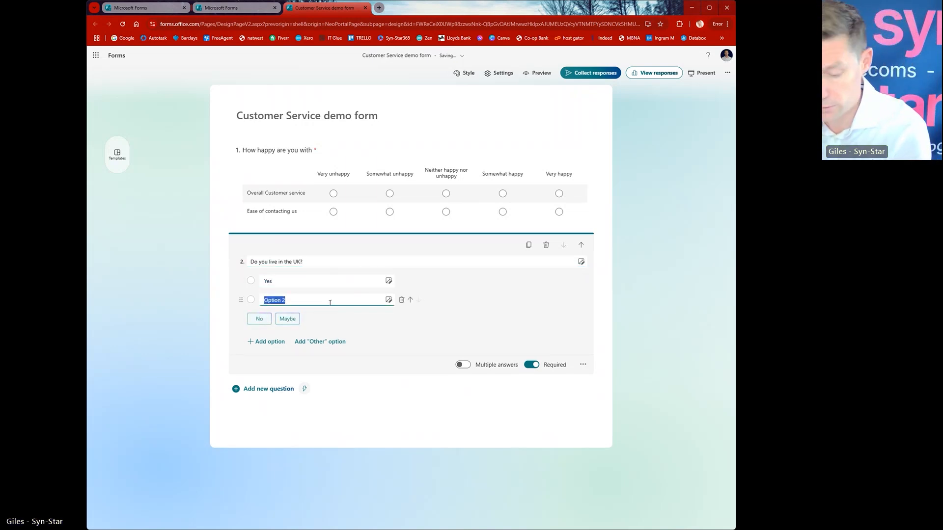
{"action": "type", "text": "No"}
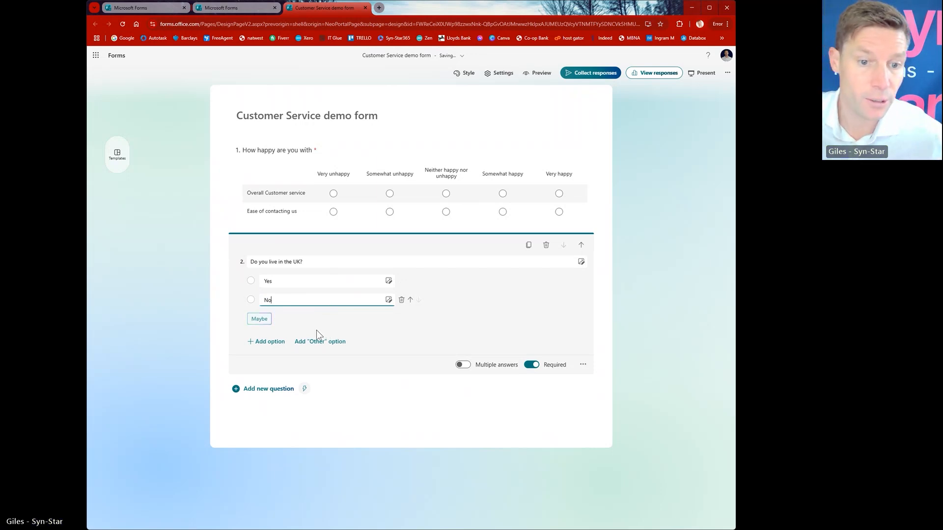
{"action": "left_click", "coordinate": [282, 320]}
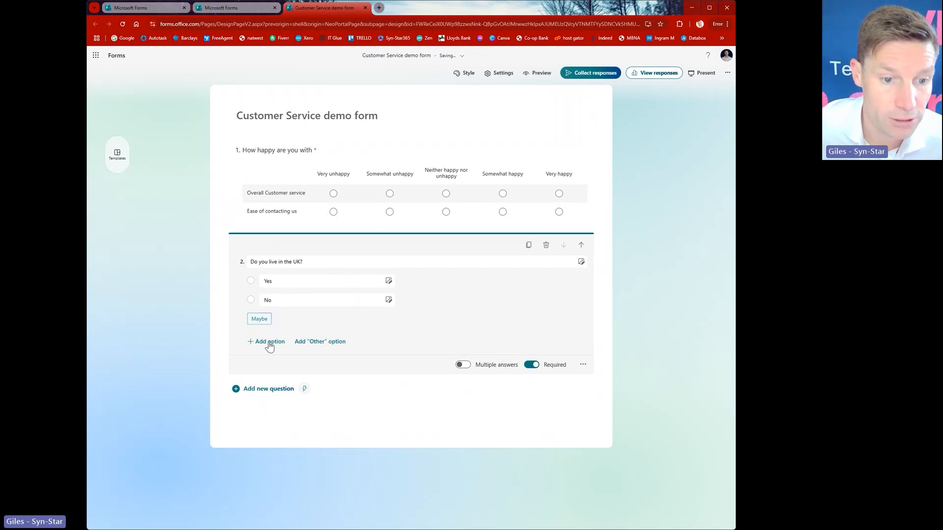
- Add a third option "Planning to Move to the UK" and keep it last in the list, below No
{"action": "left_click", "coordinate": [270, 342]}
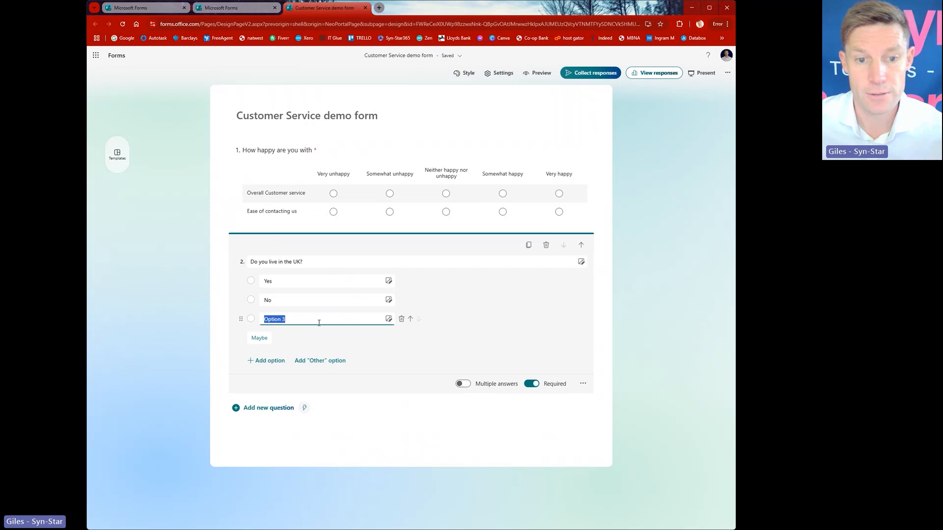
{"action": "type", "text": "Planning to"}
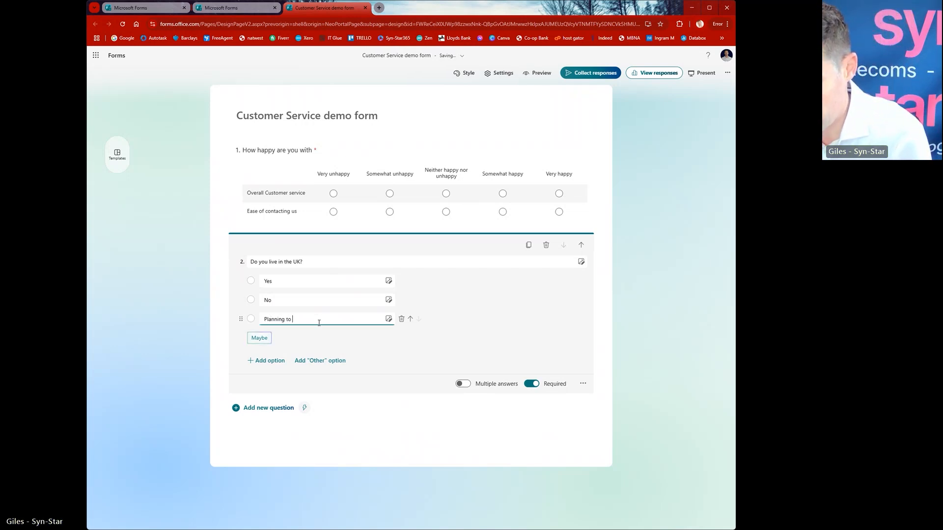
{"action": "type", "text": " Move here"}
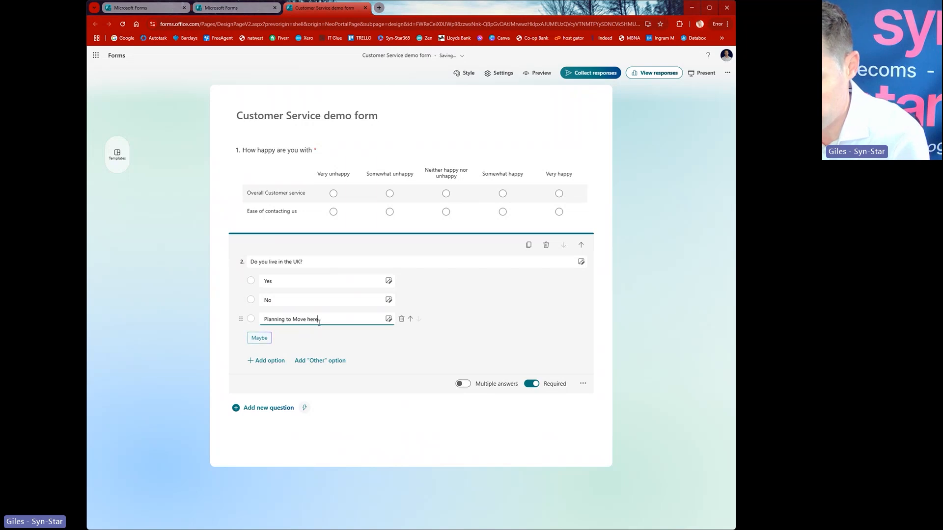
{"action": "key", "text": "BackSpace"}
{"action": "key", "text": "BackSpace"}
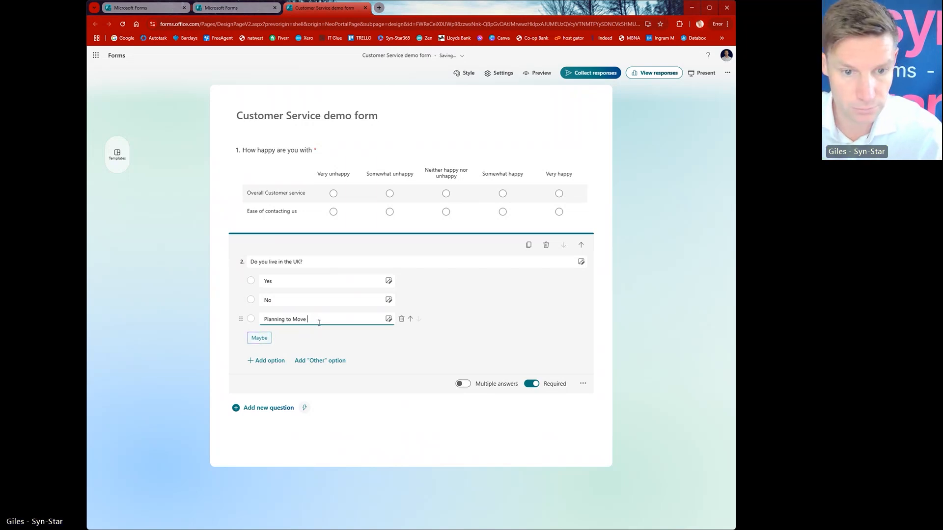
{"action": "type", "text": "to the UK"}
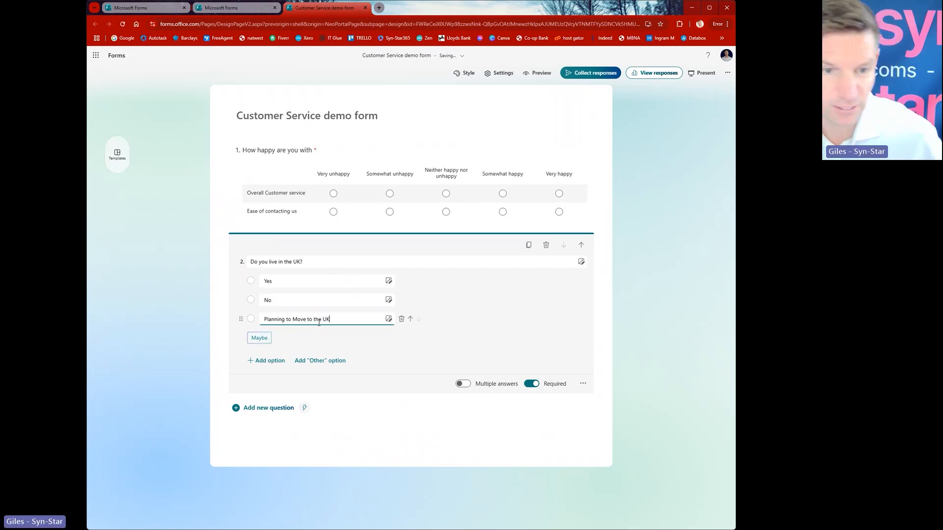
{"action": "left_click", "coordinate": [377, 352]}
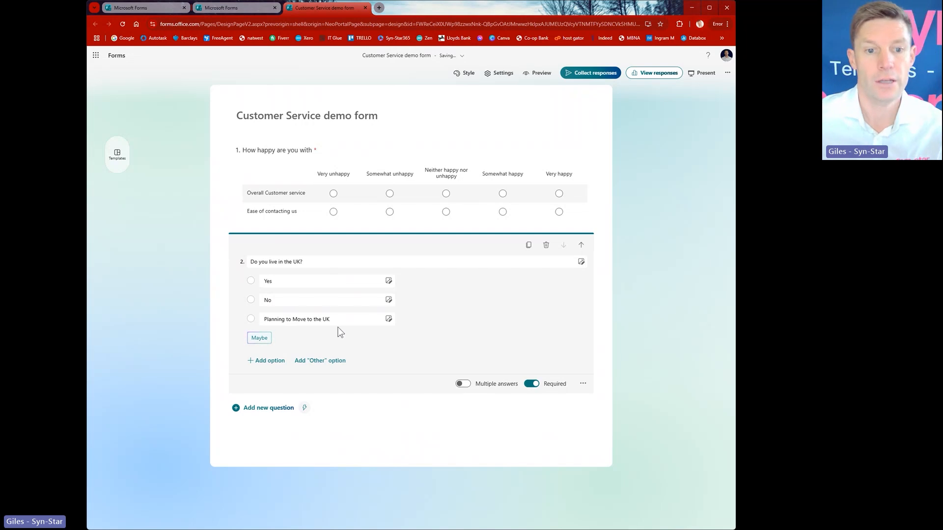
{"action": "left_click", "coordinate": [411, 321]}
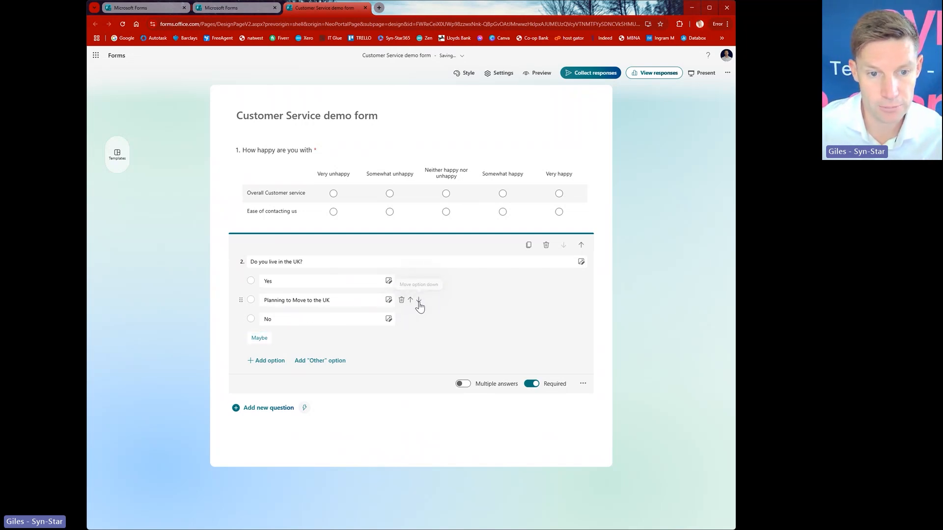
{"action": "left_click", "coordinate": [418, 301]}
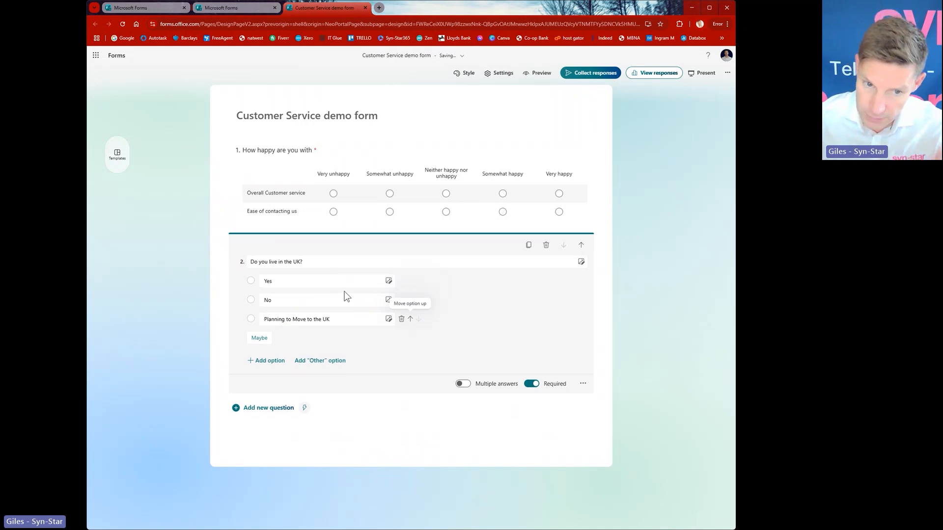
- Allow multiple answers on the UK question, and view its selection limit choices and additional settings
{"action": "left_click", "coordinate": [463, 384]}
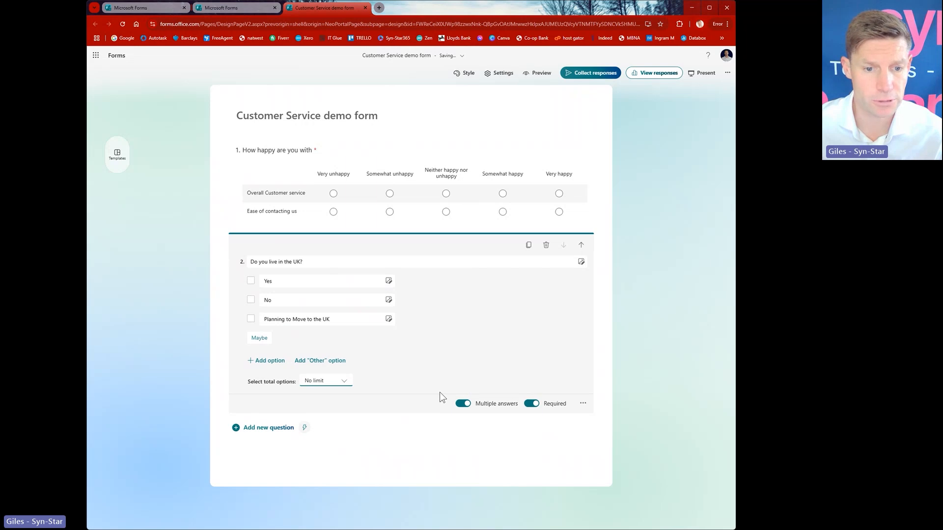
{"action": "left_click", "coordinate": [346, 382]}
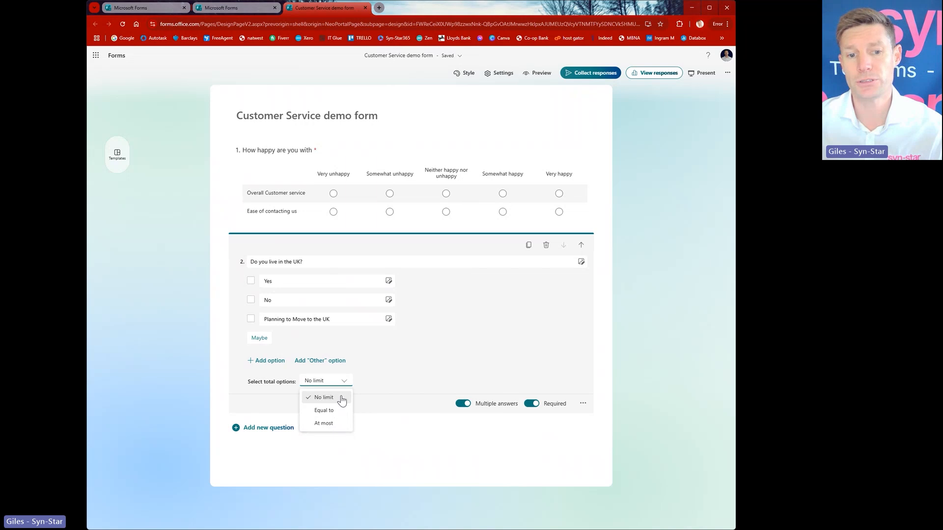
{"action": "left_click", "coordinate": [461, 374]}
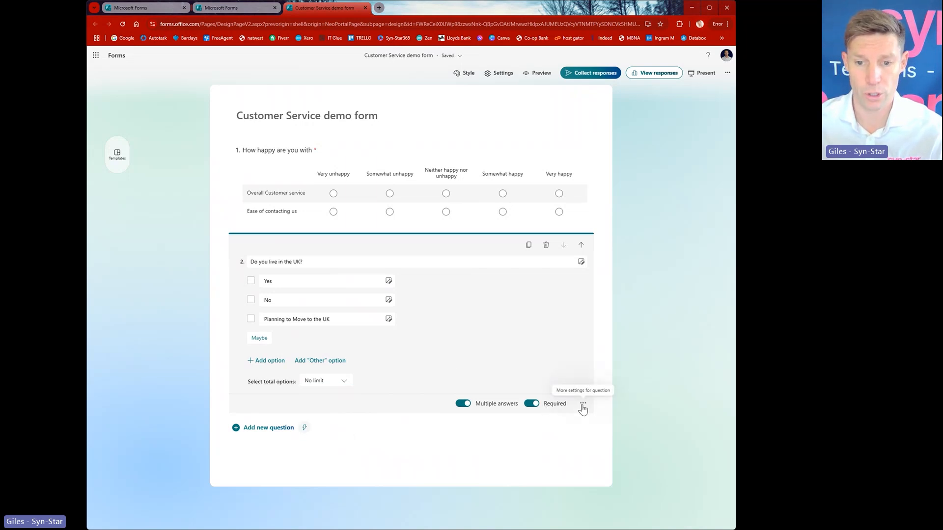
{"action": "left_click", "coordinate": [584, 404]}
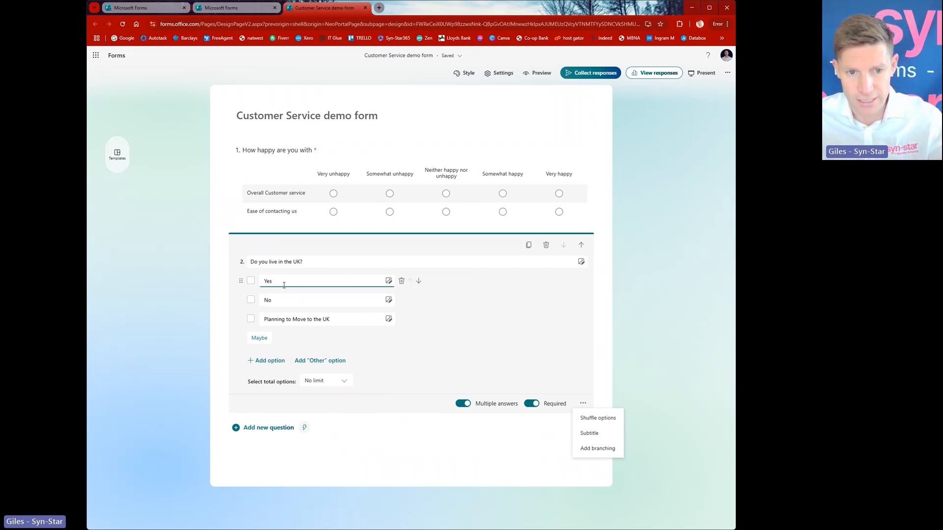
- Add a Rating question below the UK question with 9 levels and the Heart symbol
{"action": "left_click", "coordinate": [278, 431]}
{"action": "left_click", "coordinate": [278, 431]}
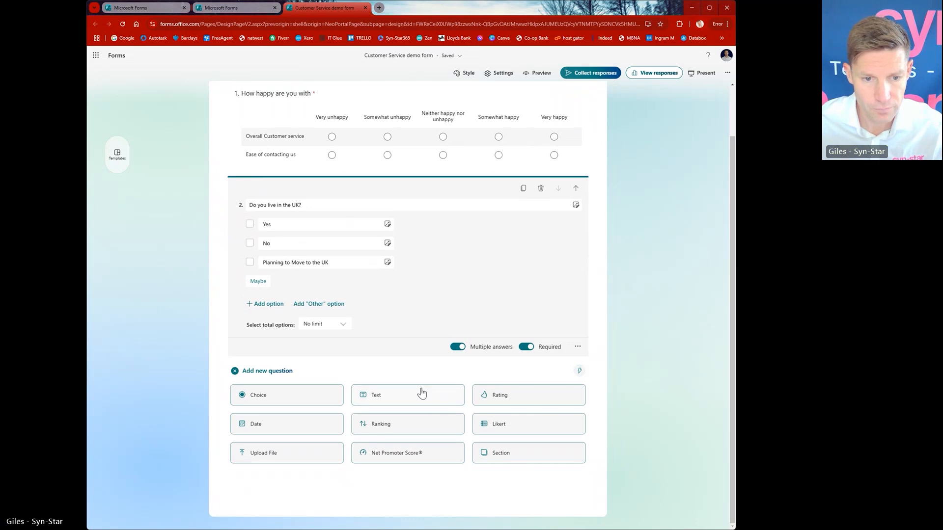
{"action": "left_click", "coordinate": [507, 397]}
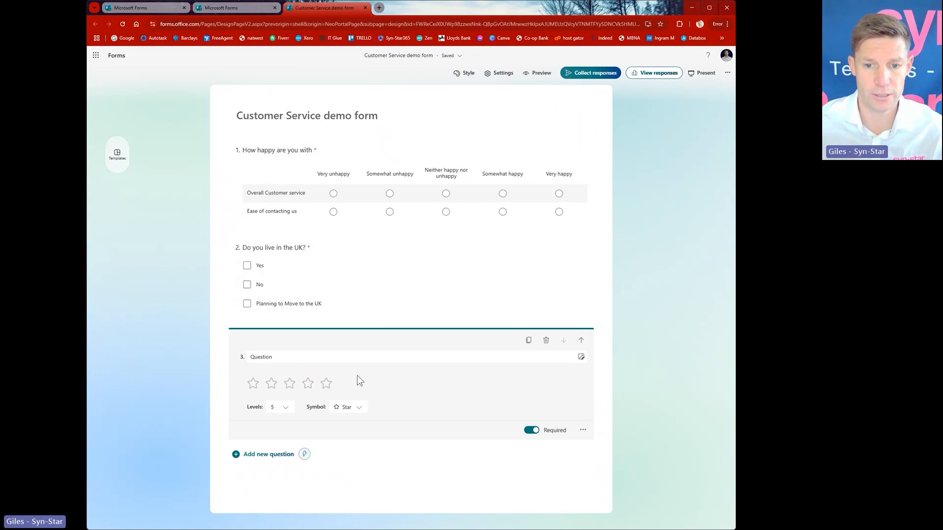
{"action": "left_click", "coordinate": [284, 410]}
{"action": "scroll", "coordinate": [283, 452], "scroll_direction": "down", "scroll_amount": 2}
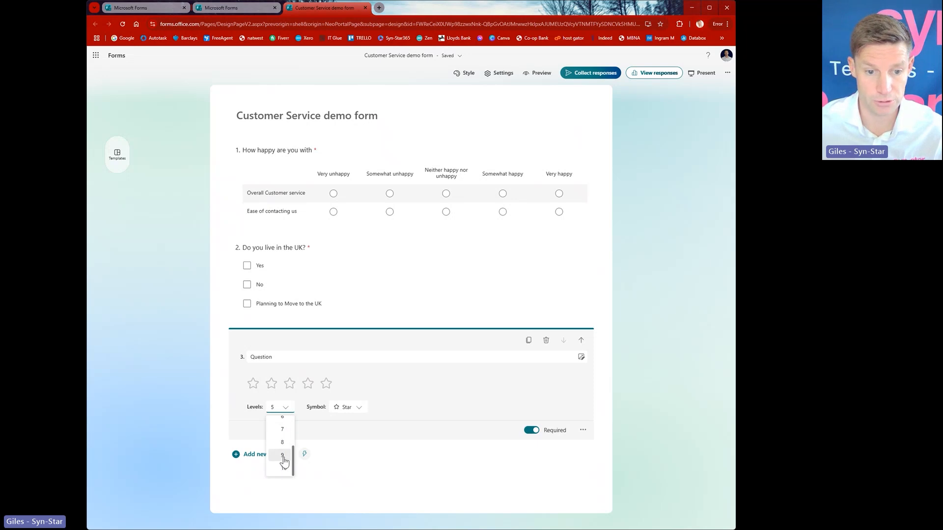
{"action": "left_click", "coordinate": [283, 456]}
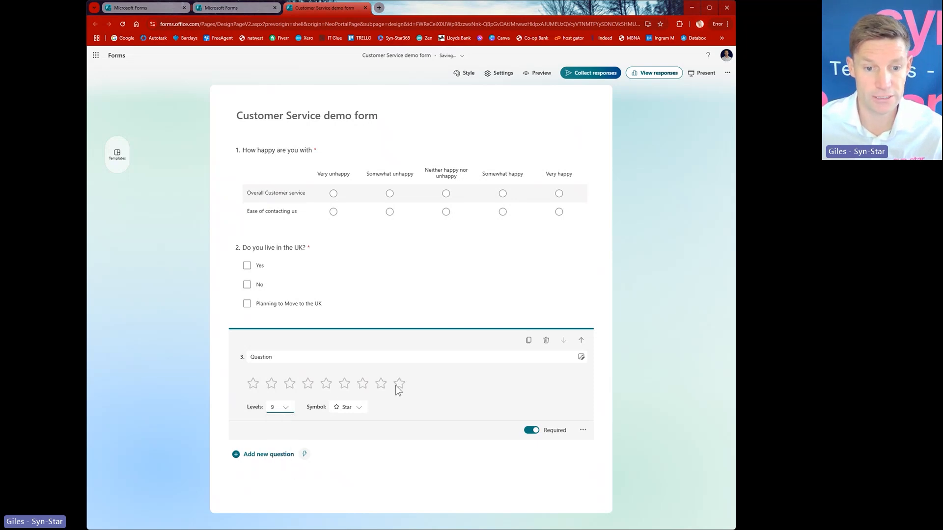
{"action": "left_click", "coordinate": [360, 409]}
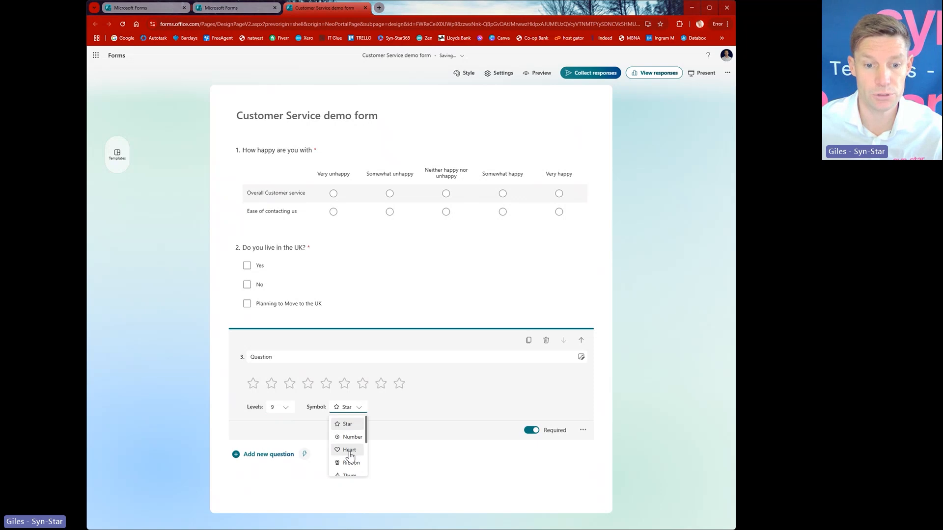
{"action": "left_click", "coordinate": [350, 451]}
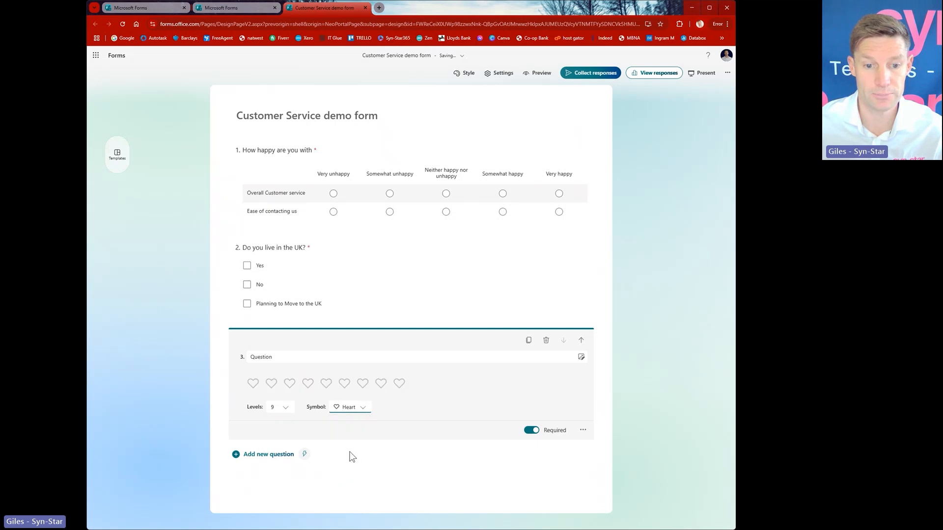
- Set the rating question's text to "How much do you love our service?"
{"action": "left_click", "coordinate": [388, 356]}
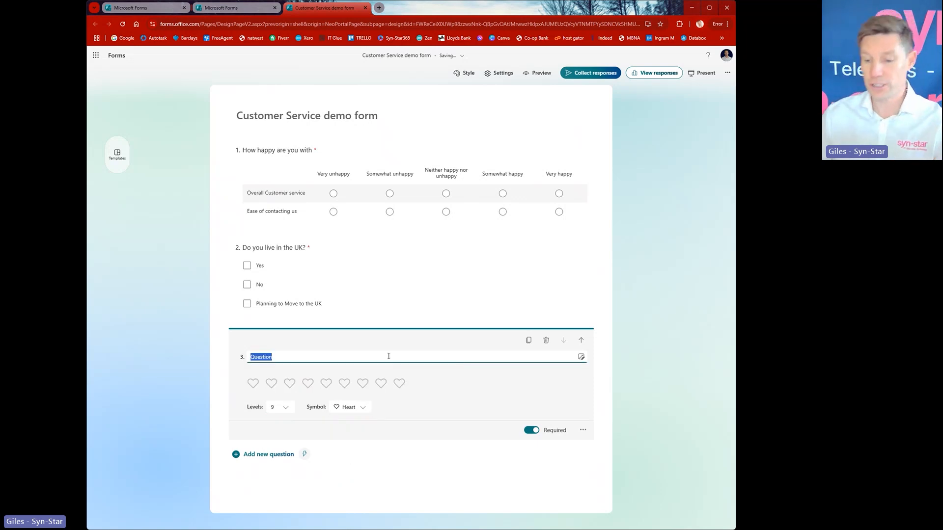
{"action": "type", "text": "How much"}
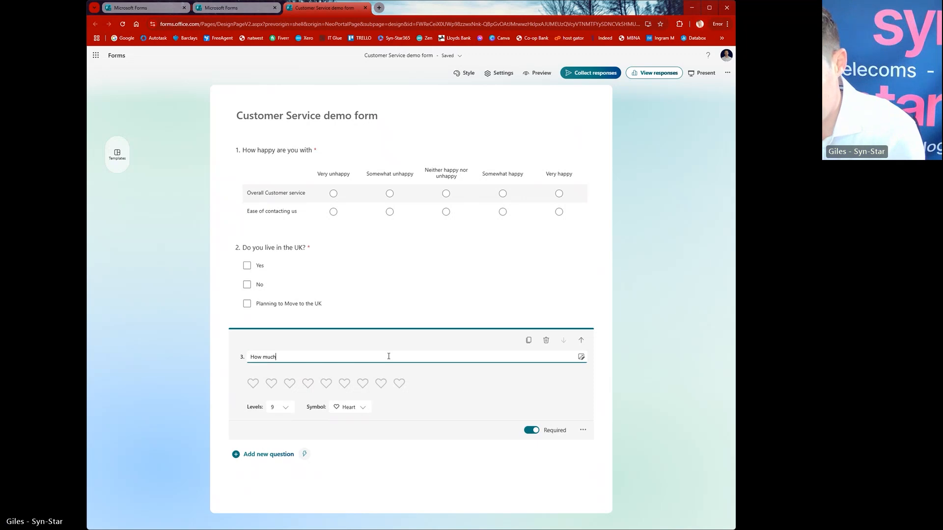
{"action": "type", "text": " do you lo"}
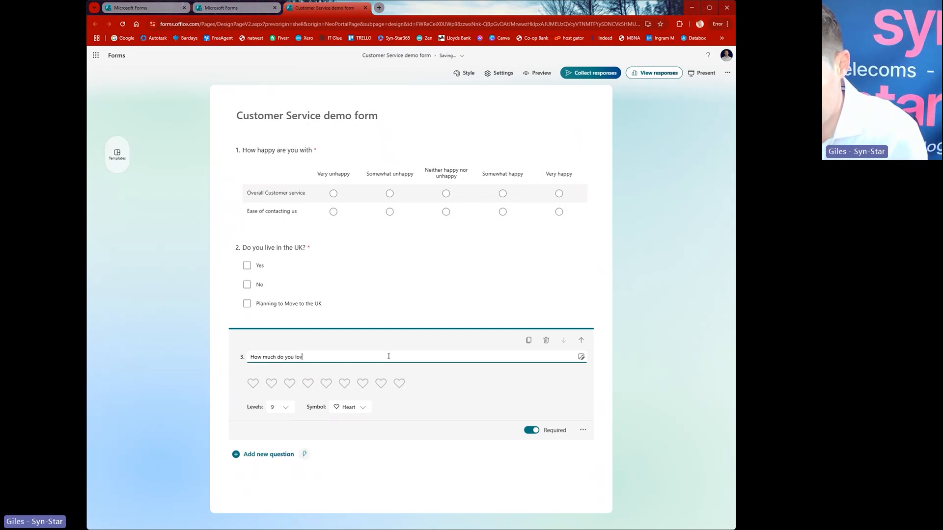
{"action": "type", "text": "ve our serv"}
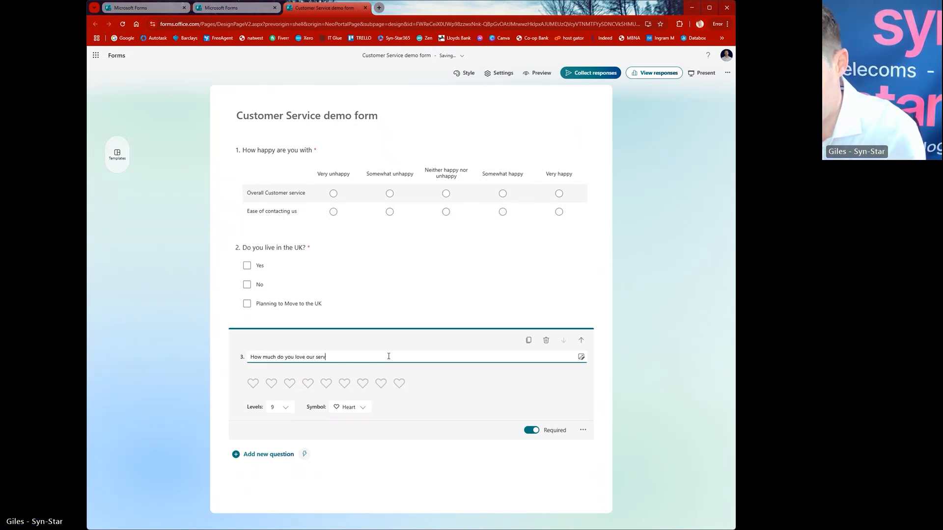
{"action": "type", "text": "ice?"}
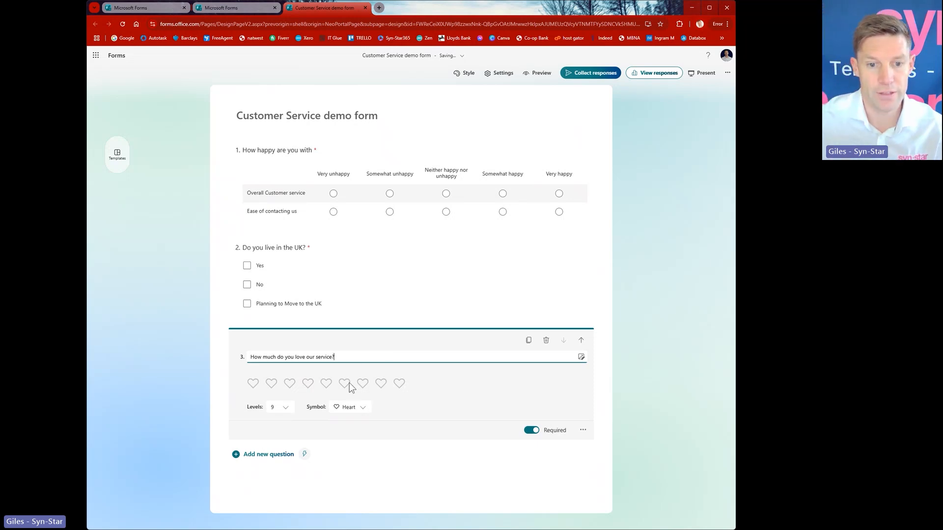
{"action": "left_click", "coordinate": [460, 400]}
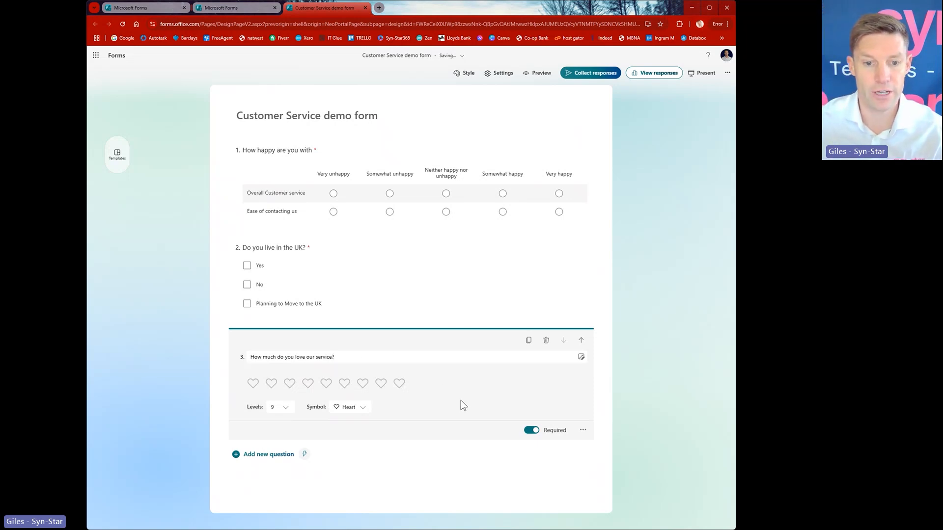
- View the additional settings available for the rating question, and review the UK question's options
{"action": "left_click", "coordinate": [582, 430]}
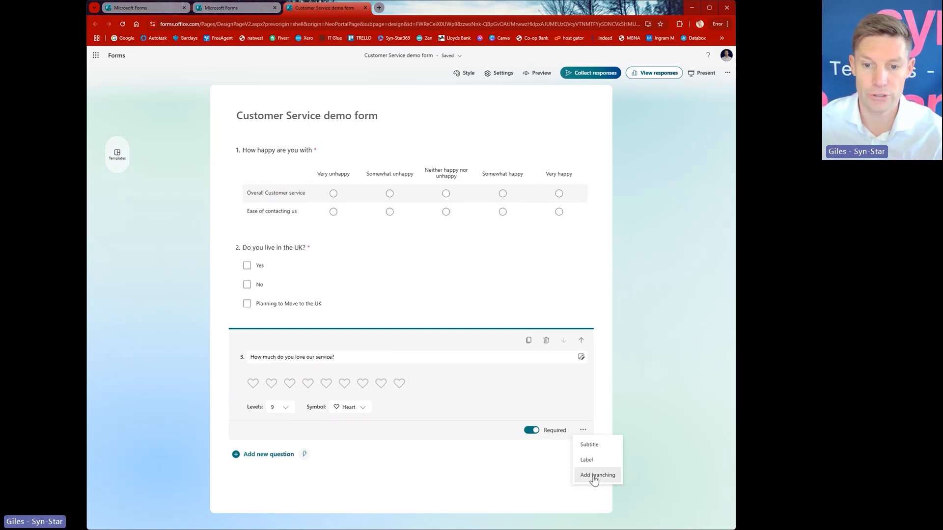
{"action": "left_click", "coordinate": [465, 460]}
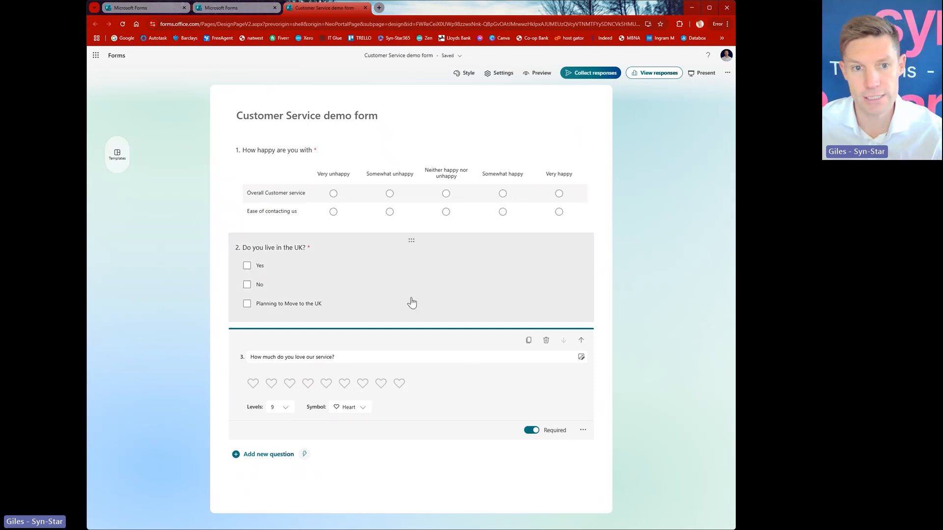
{"action": "left_click", "coordinate": [480, 295]}
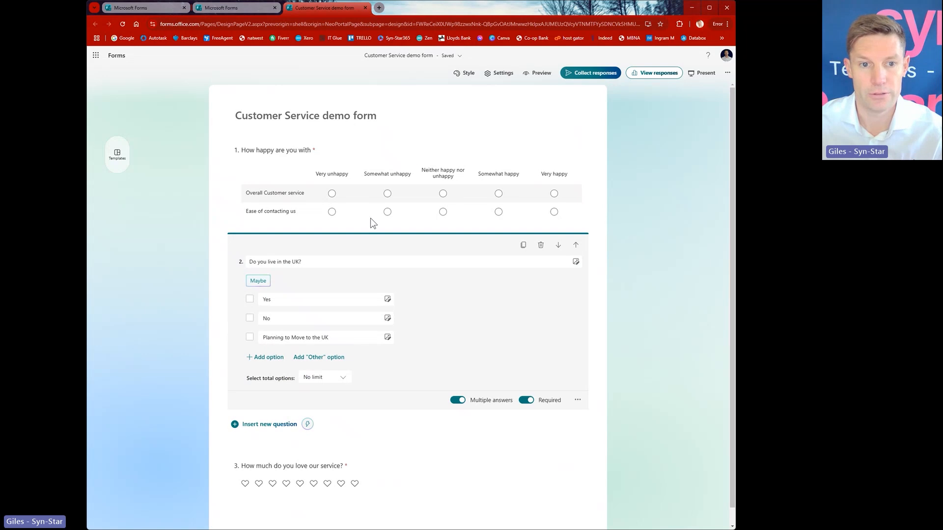
{"action": "scroll", "coordinate": [406, 389], "scroll_direction": "down", "scroll_amount": 1}
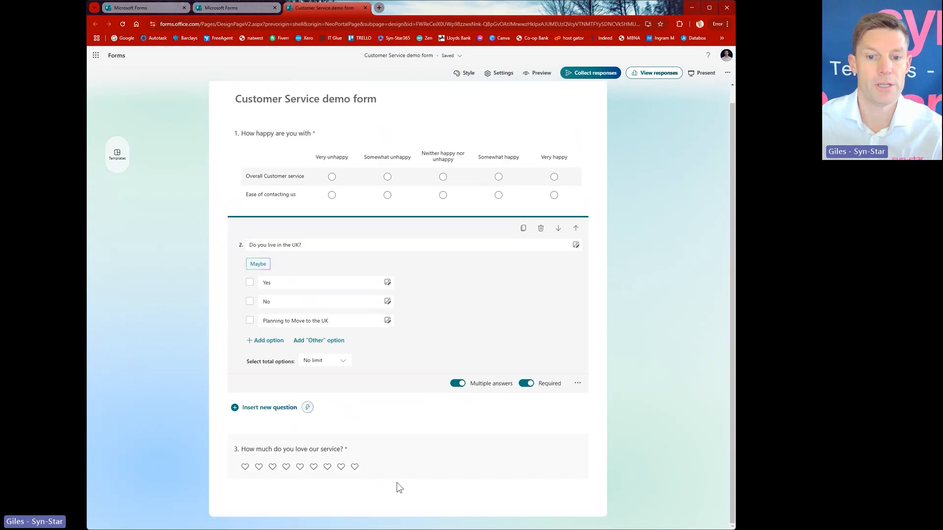
{"action": "left_click", "coordinate": [599, 440]}
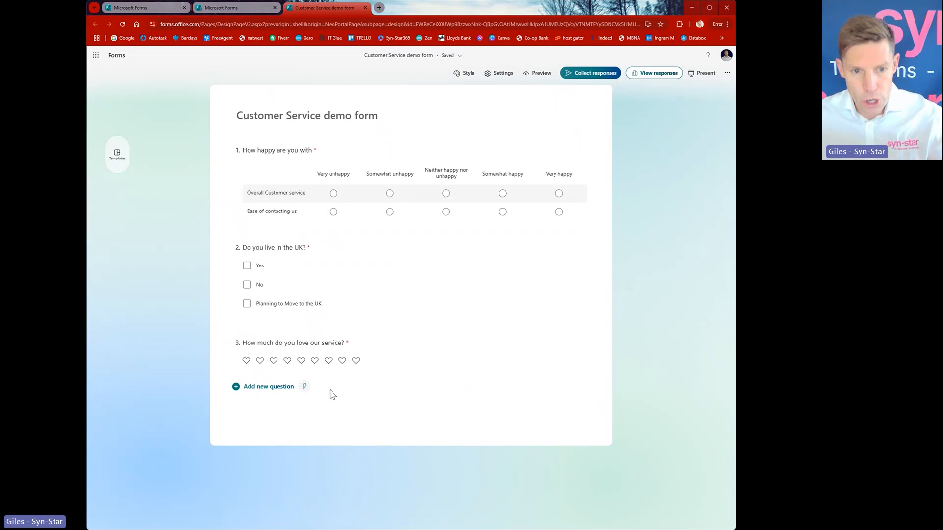
- Add a new section below the rating question, and title Section 1 "Happiness with our service"
{"action": "left_click", "coordinate": [275, 388]}
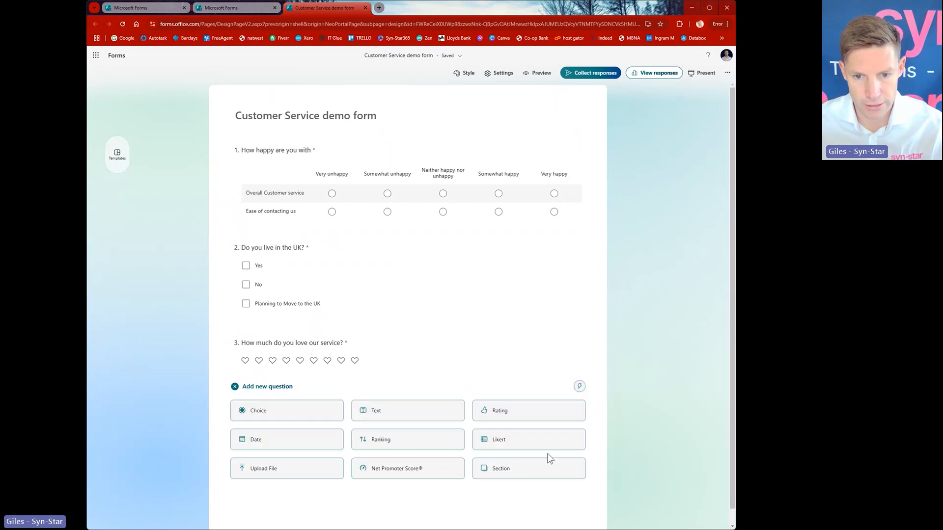
{"action": "left_click", "coordinate": [524, 469]}
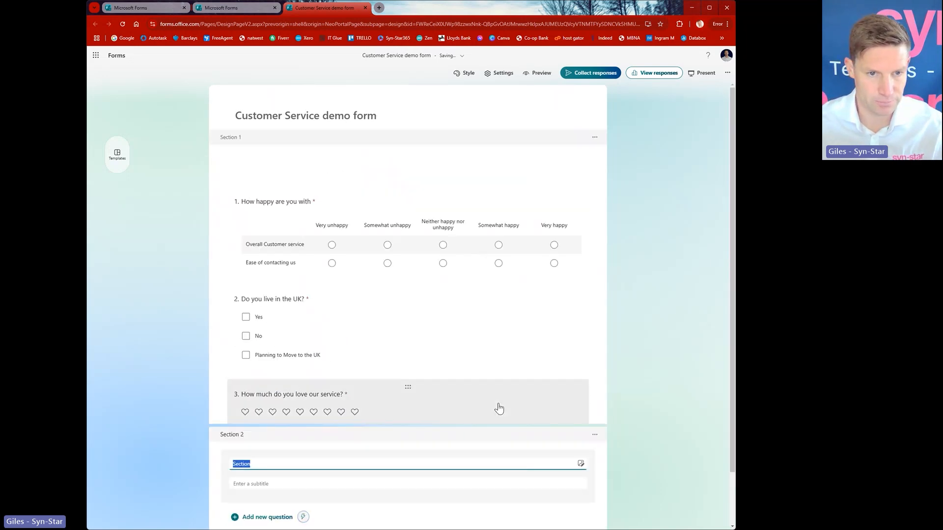
{"action": "left_click", "coordinate": [402, 141]}
{"action": "left_click", "coordinate": [313, 167]}
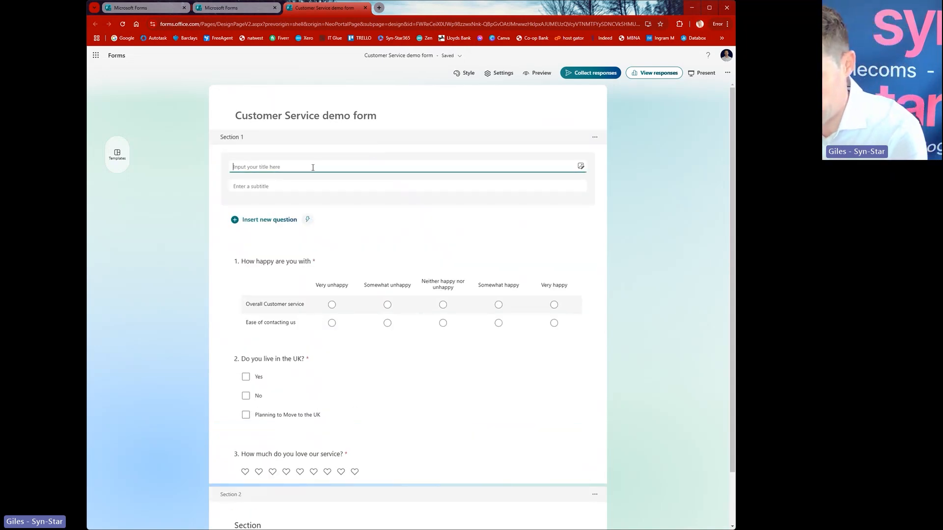
{"action": "type", "text": "Happiness"}
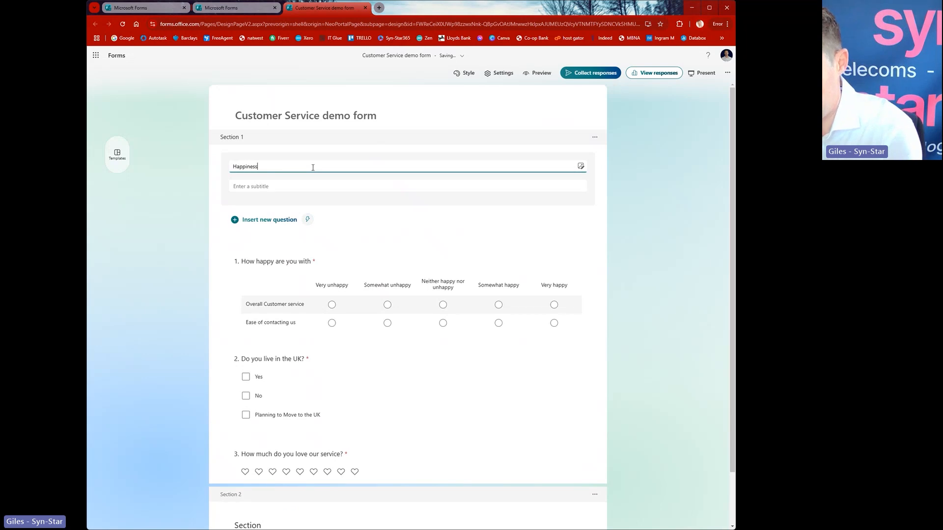
{"action": "type", "text": " with our service"}
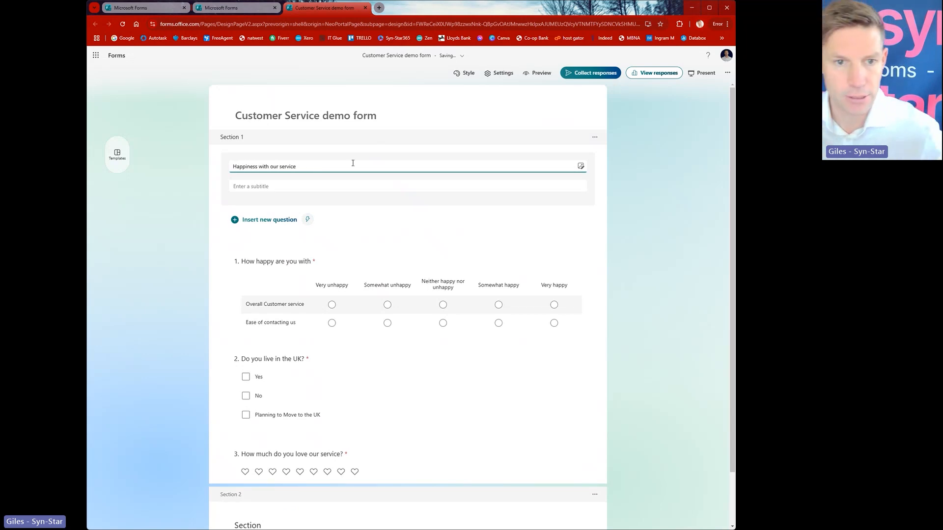
- Title Section 2 "How can we improve?"
{"action": "scroll", "coordinate": [362, 305], "scroll_direction": "down", "scroll_amount": 1}
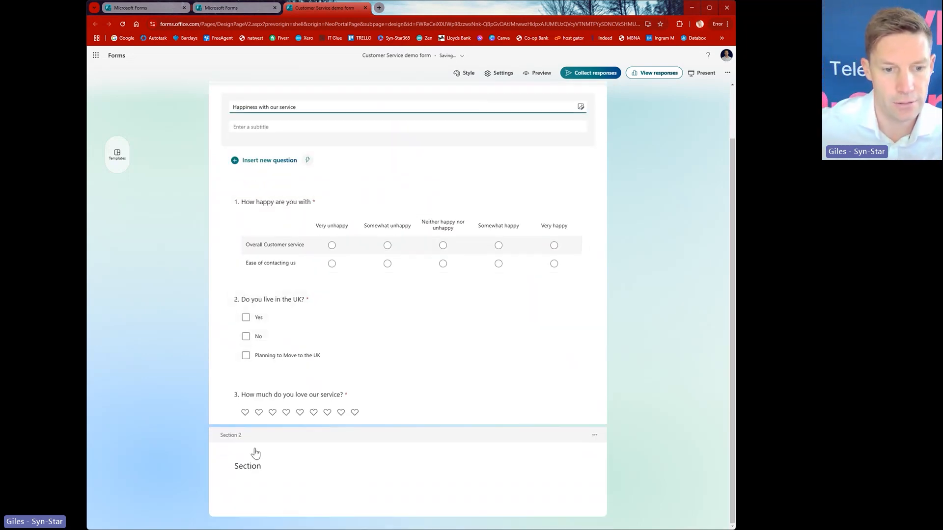
{"action": "left_click", "coordinate": [257, 441]}
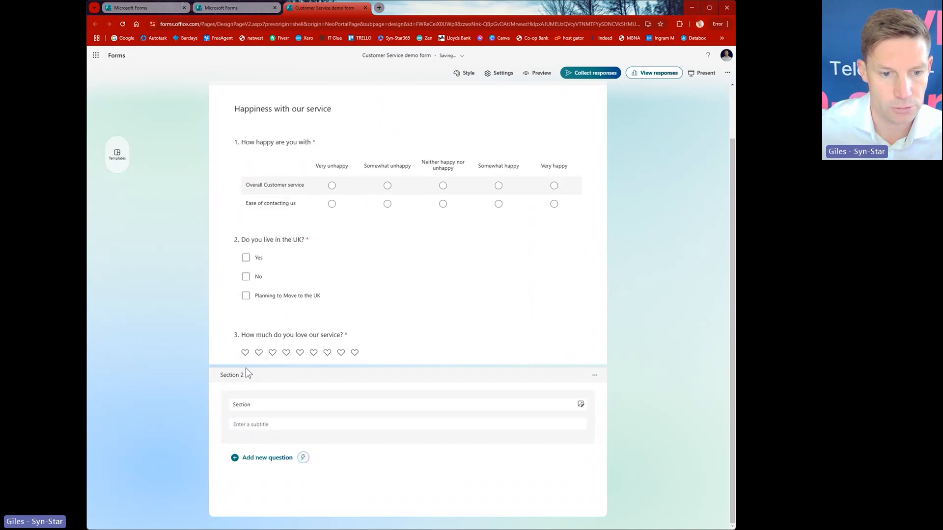
{"action": "double_click", "coordinate": [288, 403]}
{"action": "type", "text": "H"}
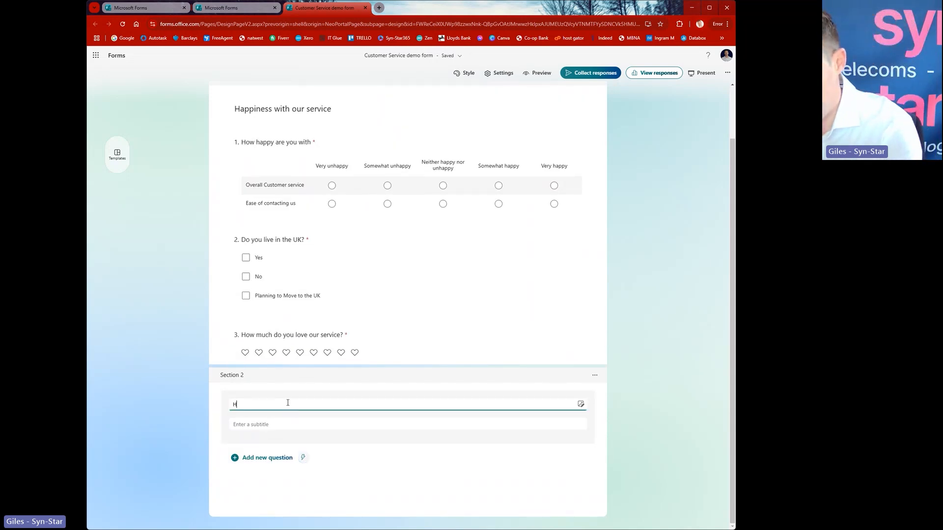
{"action": "type", "text": "ow can we "}
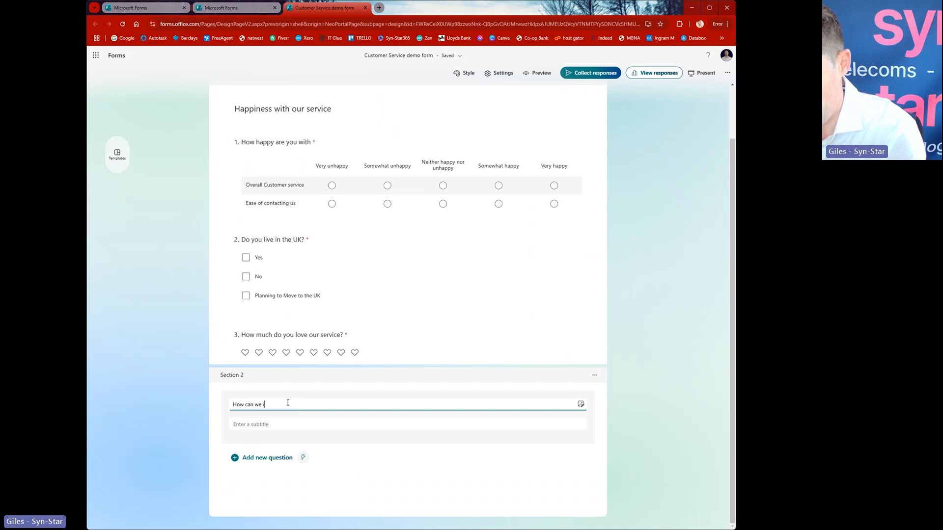
{"action": "type", "text": "improve?"}
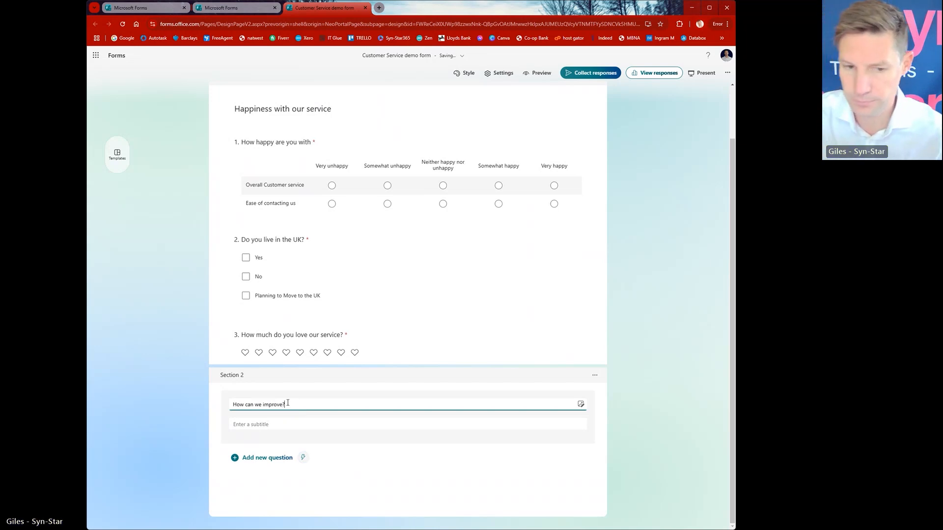
- Add a Text question to Section 2 reading "What do you like most about our service?" and allow a long answer
{"action": "left_click", "coordinate": [268, 458]}
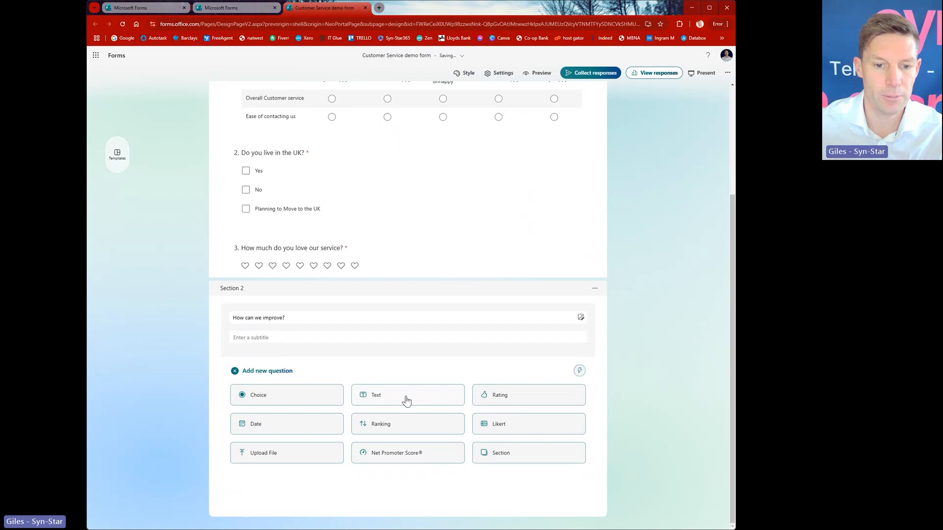
{"action": "left_click", "coordinate": [406, 400]}
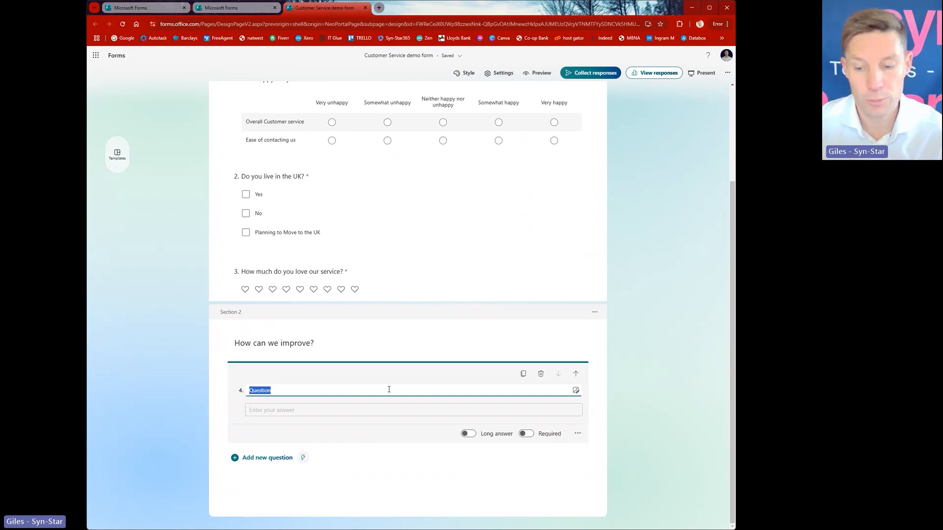
{"action": "type", "text": "Wha"}
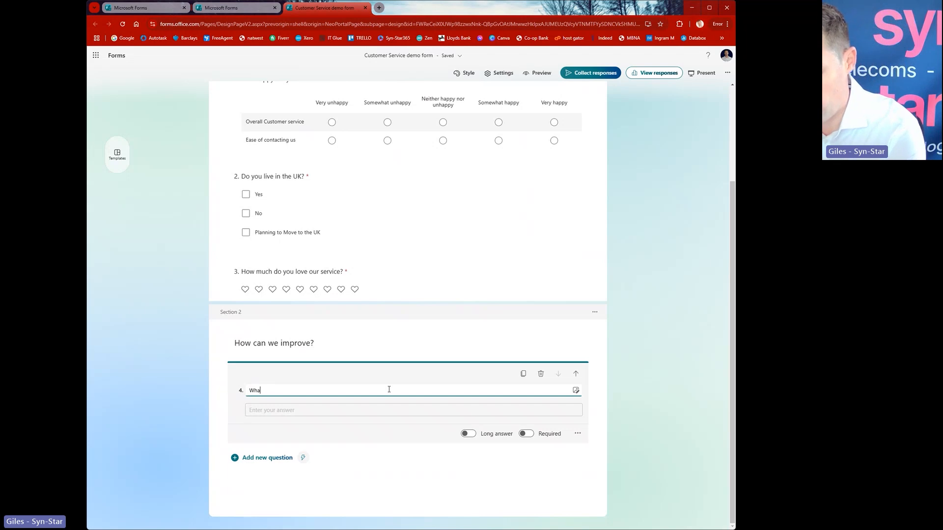
{"action": "type", "text": "t do you lik"}
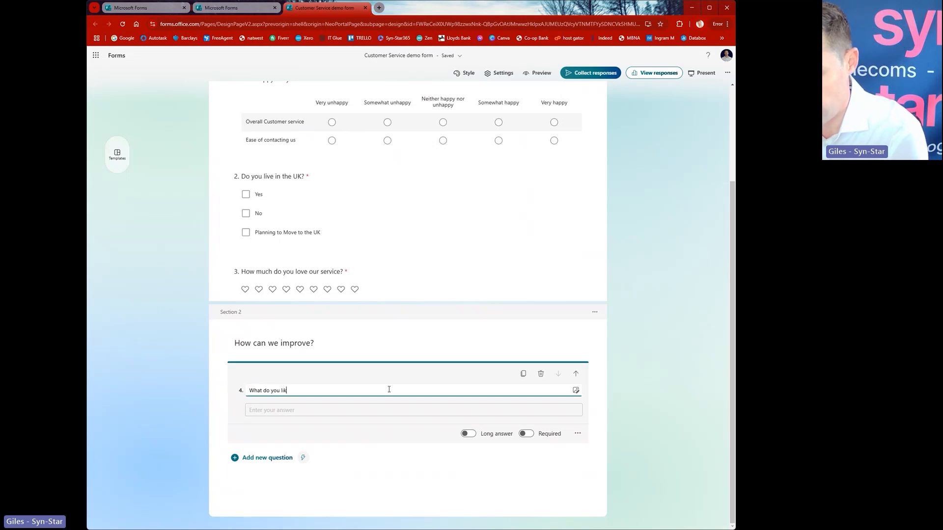
{"action": "type", "text": "e most about ou"}
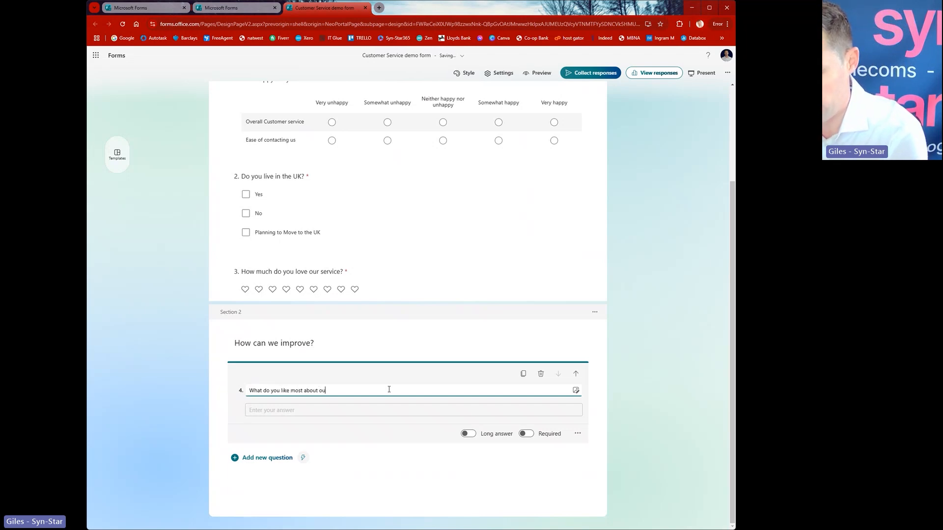
{"action": "type", "text": "r"}
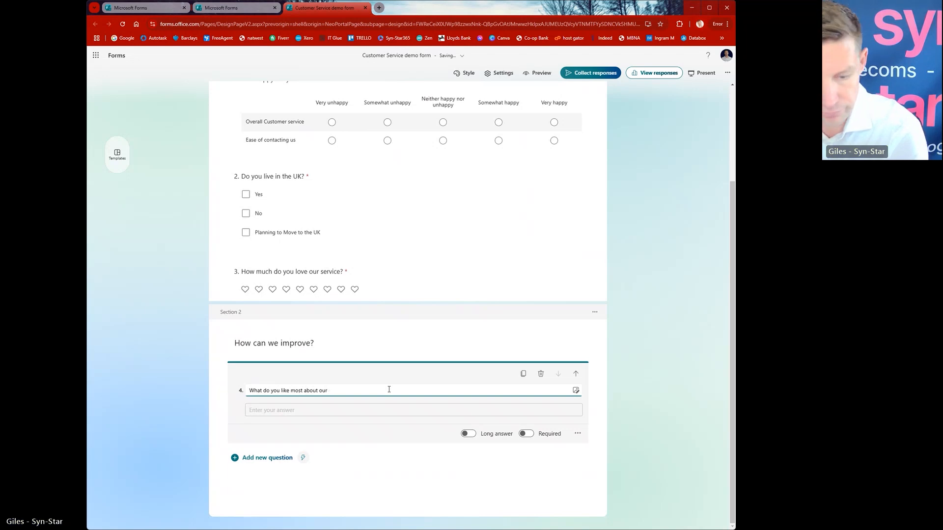
{"action": "type", "text": " service?"}
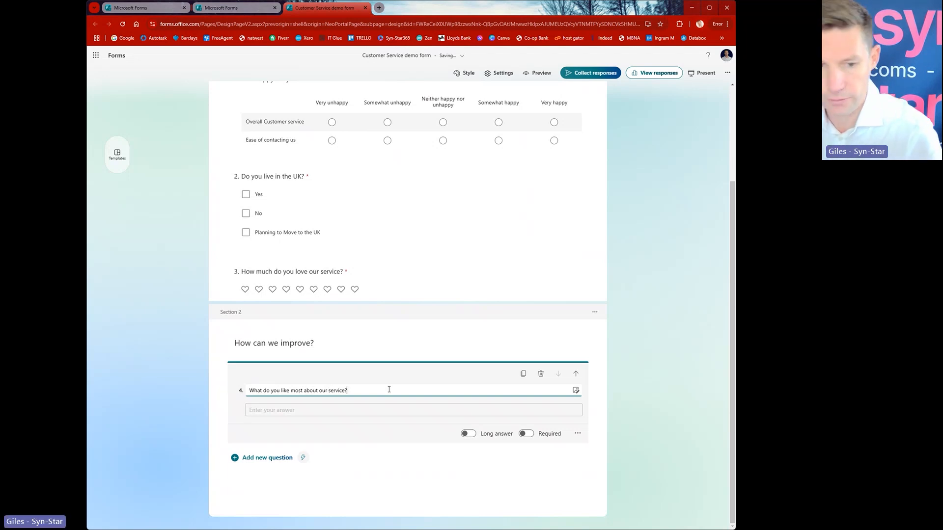
{"action": "left_click", "coordinate": [469, 433]}
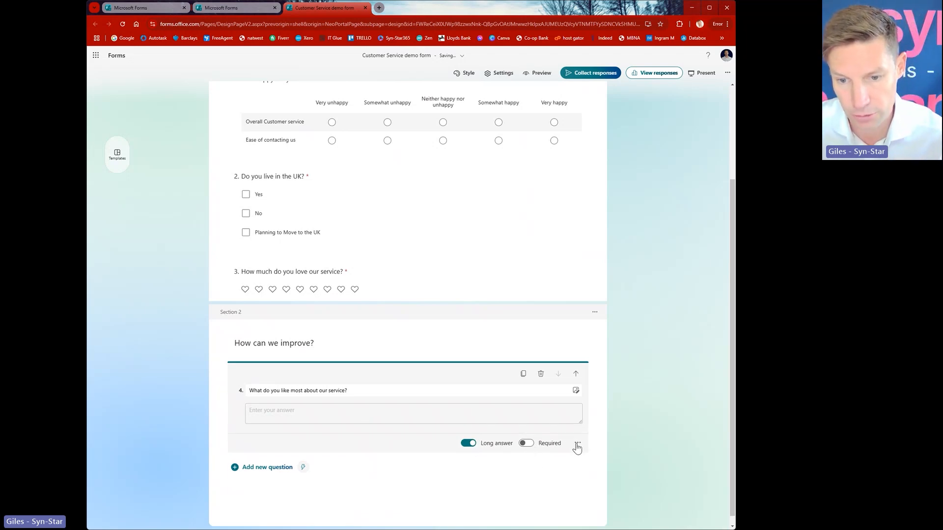
- Add another Text question at the end of Section 2 reading "Whay do you like least about our service?"
{"action": "left_click", "coordinate": [265, 469]}
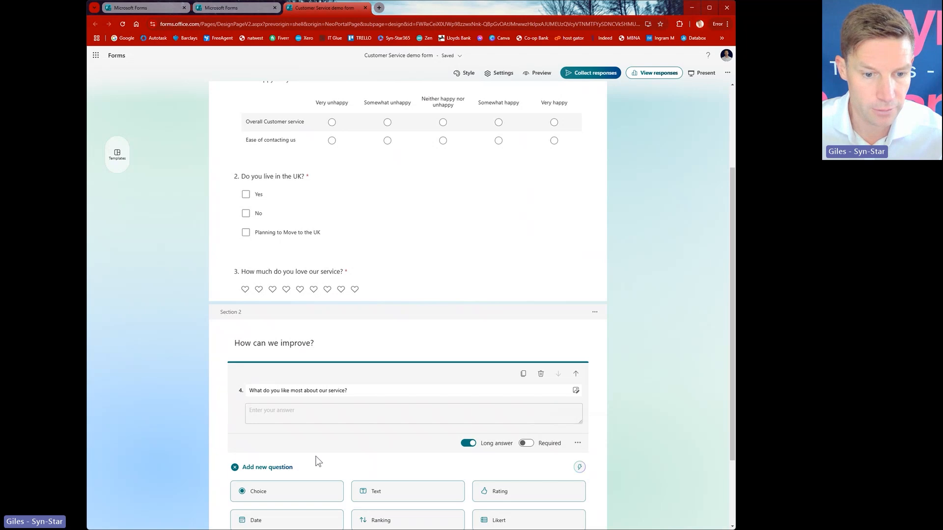
{"action": "left_click", "coordinate": [379, 395]}
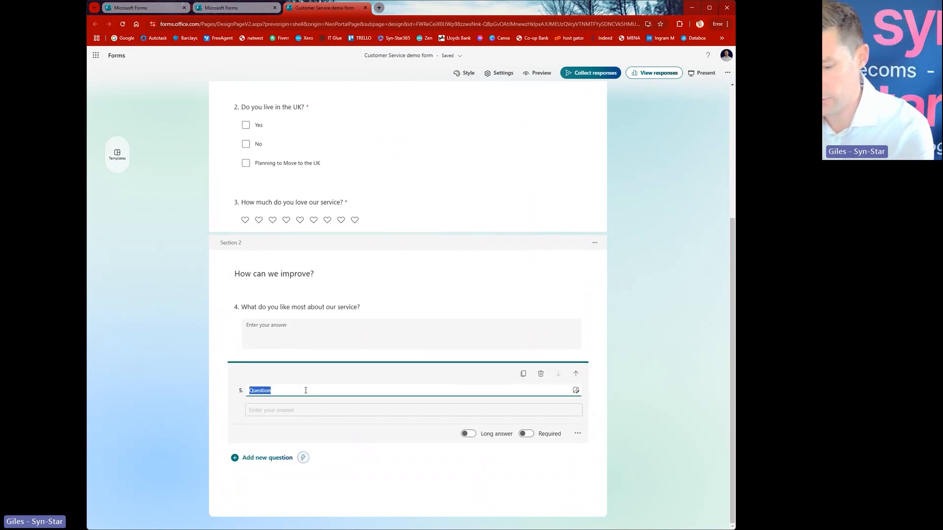
{"action": "type", "text": "W"}
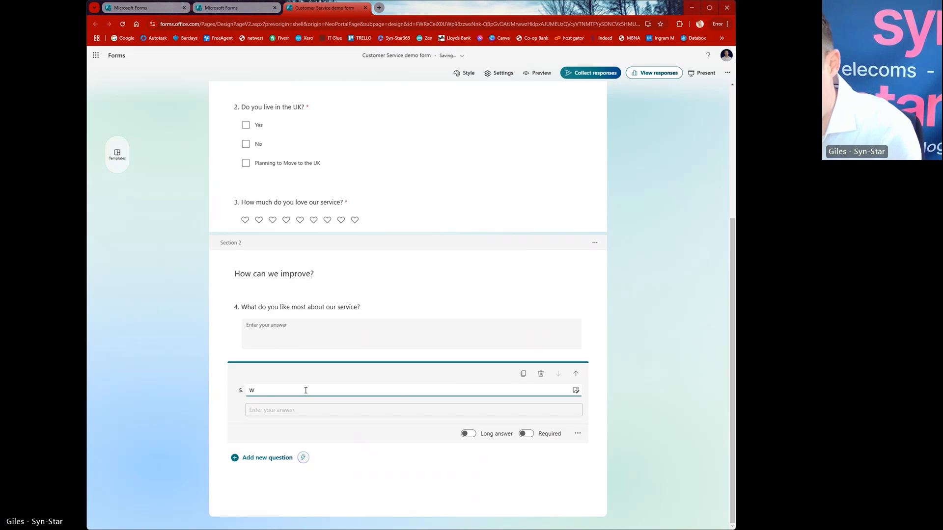
{"action": "type", "text": "hay do you"}
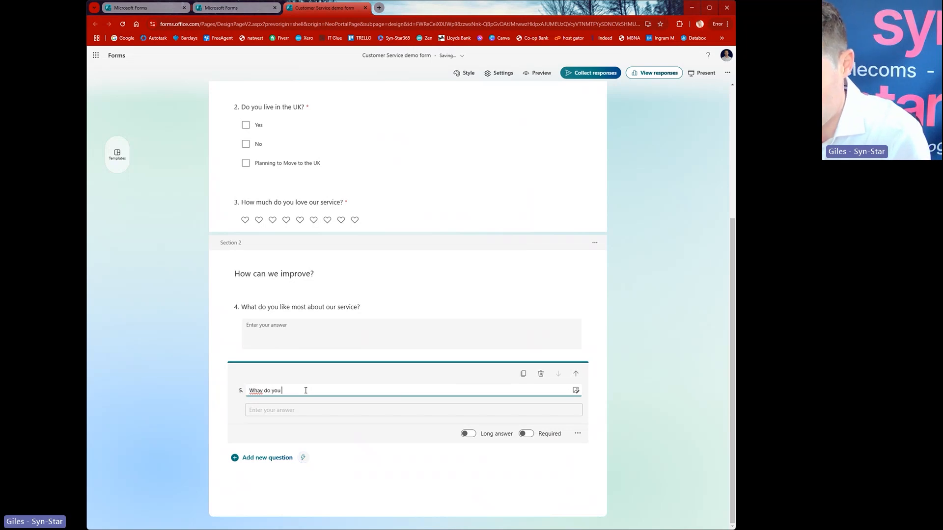
{"action": "type", "text": " like leas"}
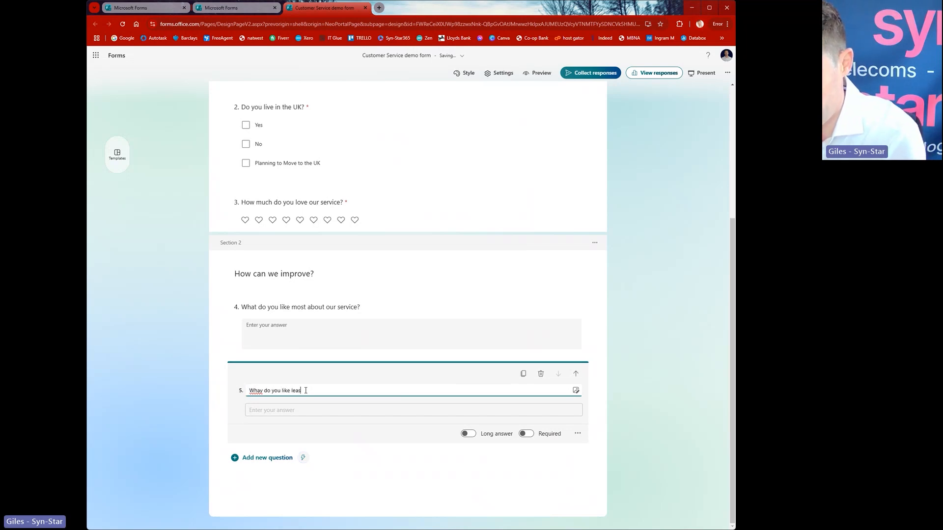
{"action": "type", "text": "t about our "}
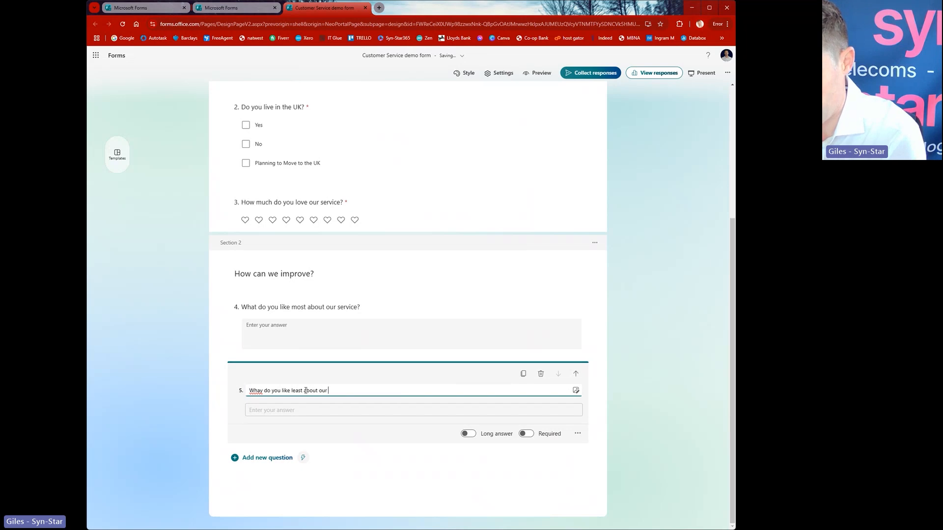
{"action": "type", "text": "service?"}
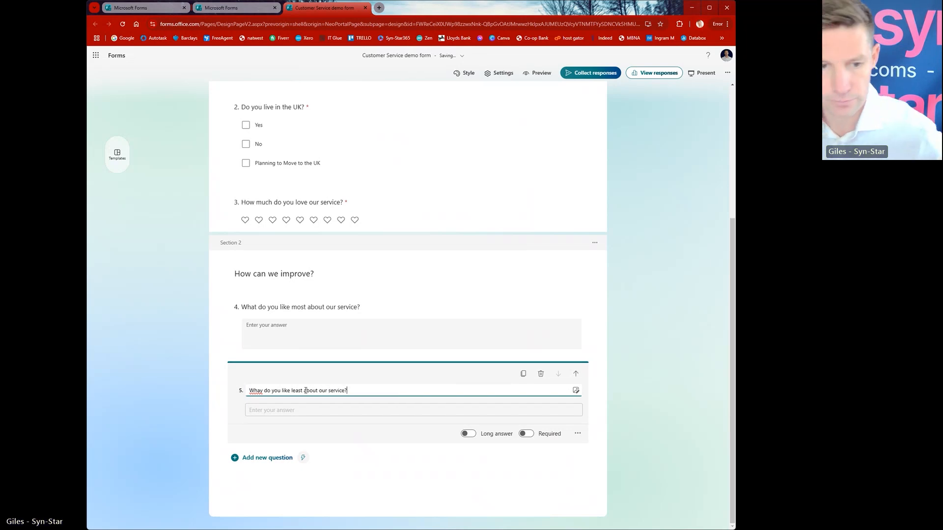
- Correct the misspelled first word of question 5 to "What", and return to the start of the form
{"action": "right_click", "coordinate": [260, 390]}
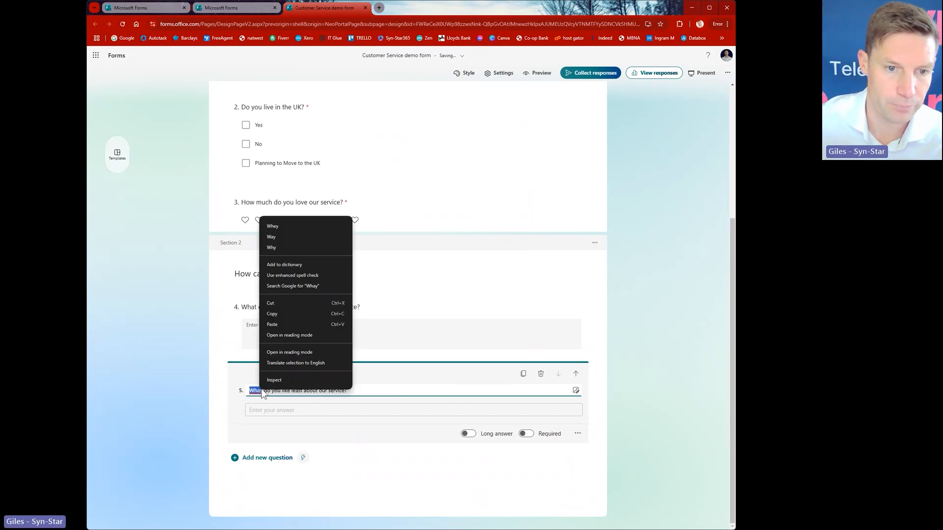
{"action": "key", "text": "Escape"}
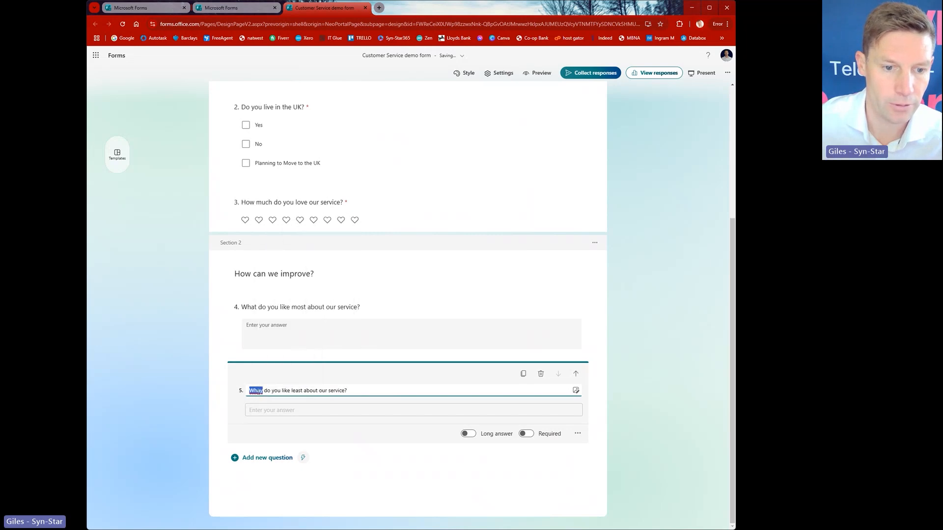
{"action": "left_click", "coordinate": [261, 396]}
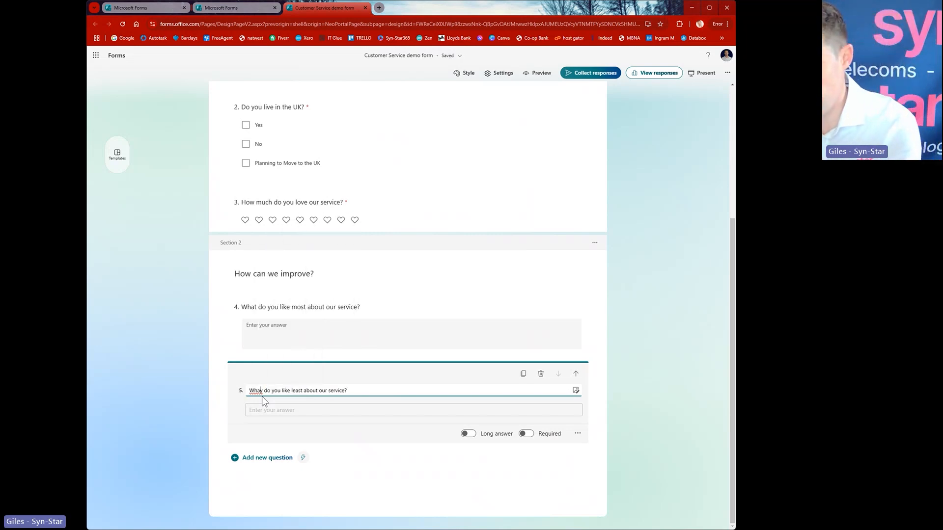
{"action": "key", "text": "Delete"}
{"action": "type", "text": "t"}
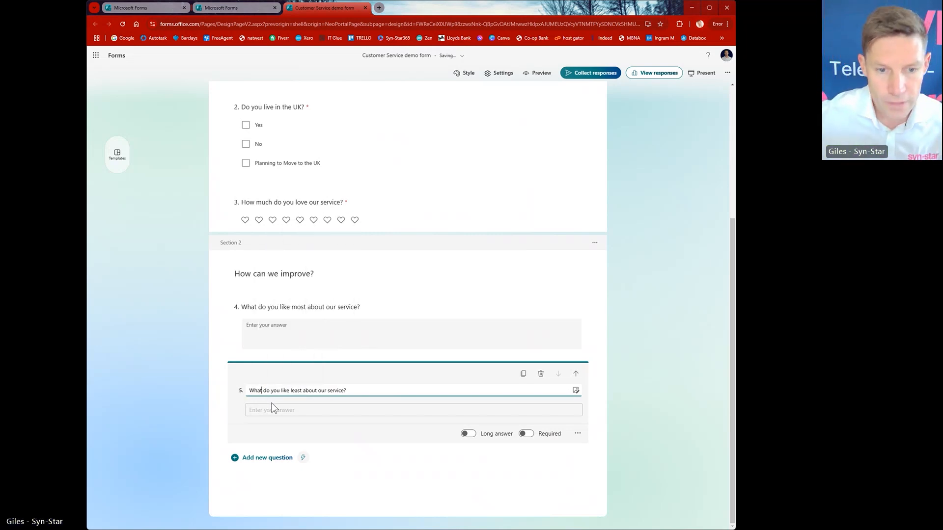
{"action": "scroll", "coordinate": [388, 275], "scroll_direction": "up", "scroll_amount": 4}
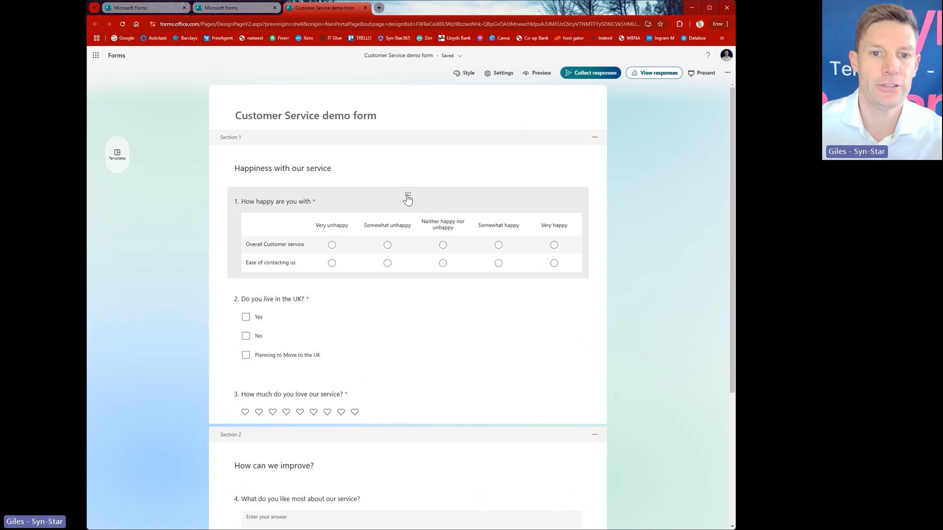
- Move the "How happy are you with" question below "Do you live in the UK?" in Section 1
{"action": "left_click_drag", "start_coordinate": [408, 198], "coordinate": [411, 226]}
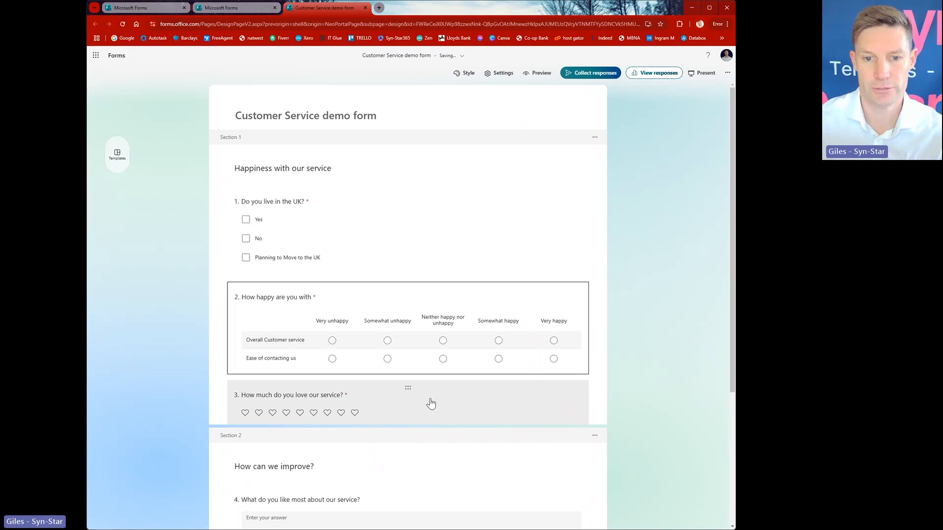
{"action": "scroll", "coordinate": [431, 393], "scroll_direction": "down", "scroll_amount": 2}
{"action": "scroll", "coordinate": [434, 386], "scroll_direction": "down", "scroll_amount": 1}
{"action": "scroll", "coordinate": [420, 359], "scroll_direction": "up", "scroll_amount": 1}
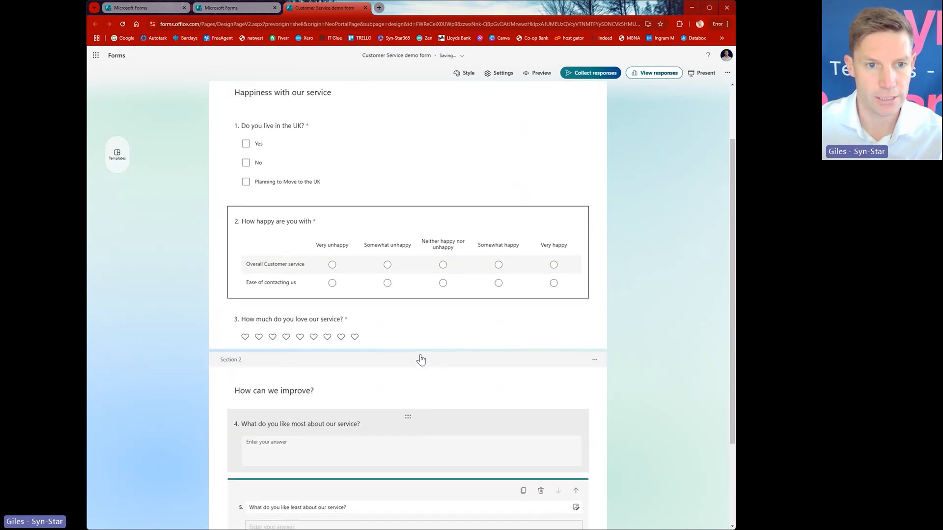
{"action": "scroll", "coordinate": [422, 360], "scroll_direction": "up", "scroll_amount": 1}
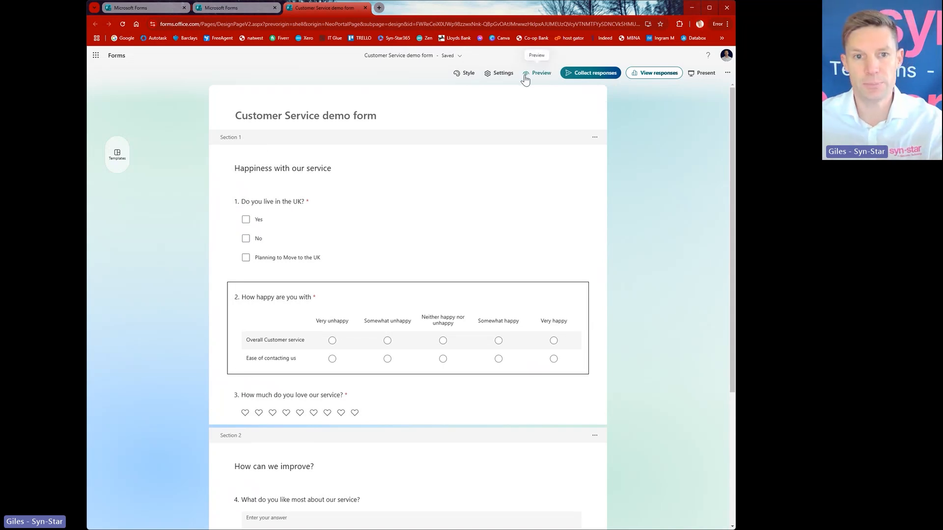
- Preview the form with a trial rating of four hearts, and check its mobile layout before returning to the computer layout
{"action": "left_click", "coordinate": [540, 73]}
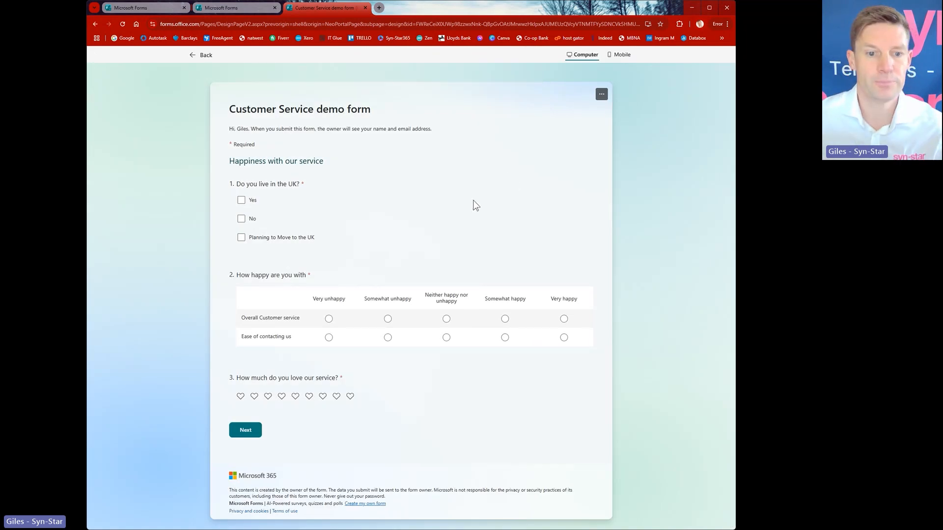
{"action": "left_click", "coordinate": [282, 396]}
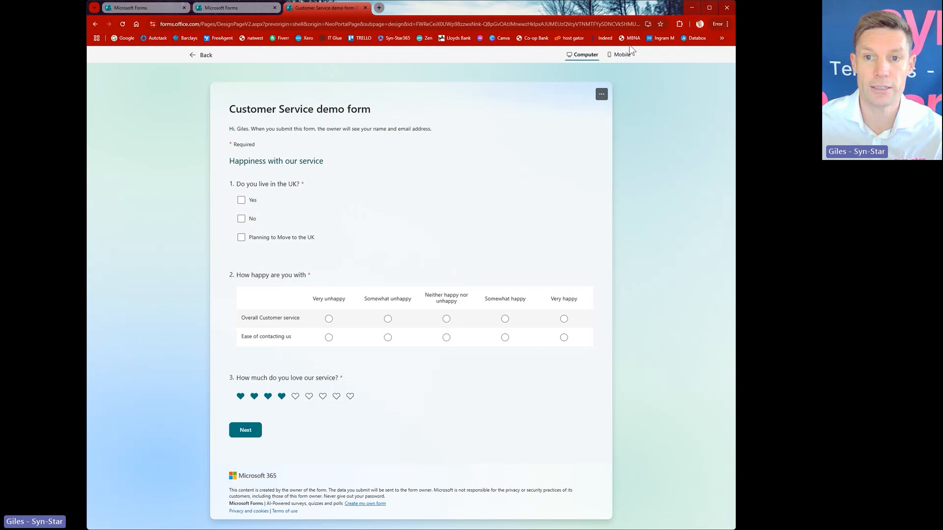
{"action": "left_click", "coordinate": [622, 55]}
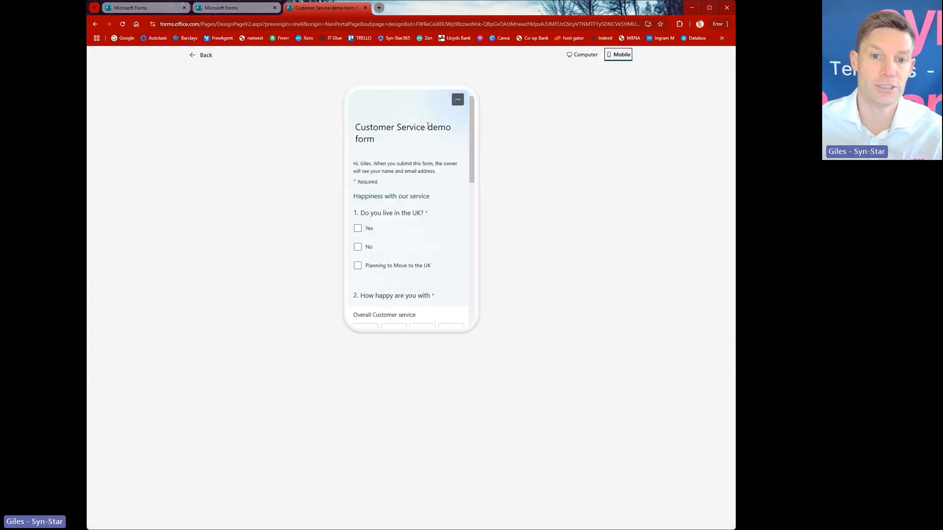
{"action": "mouse_move", "coordinate": [469, 161]}
{"action": "left_mouse_down"}
{"action": "mouse_move", "coordinate": [473, 239]}
{"action": "mouse_move", "coordinate": [480, 171]}
{"action": "left_mouse_up"}
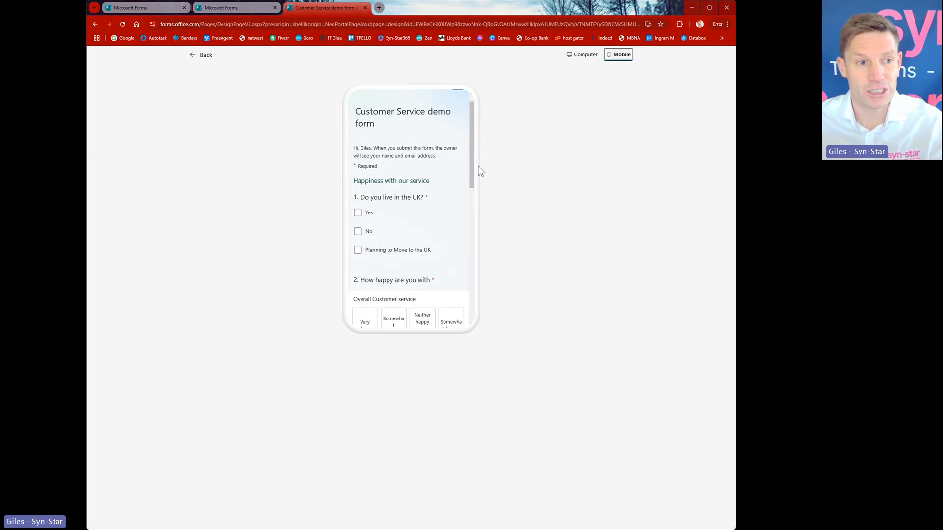
{"action": "left_click", "coordinate": [582, 55]}
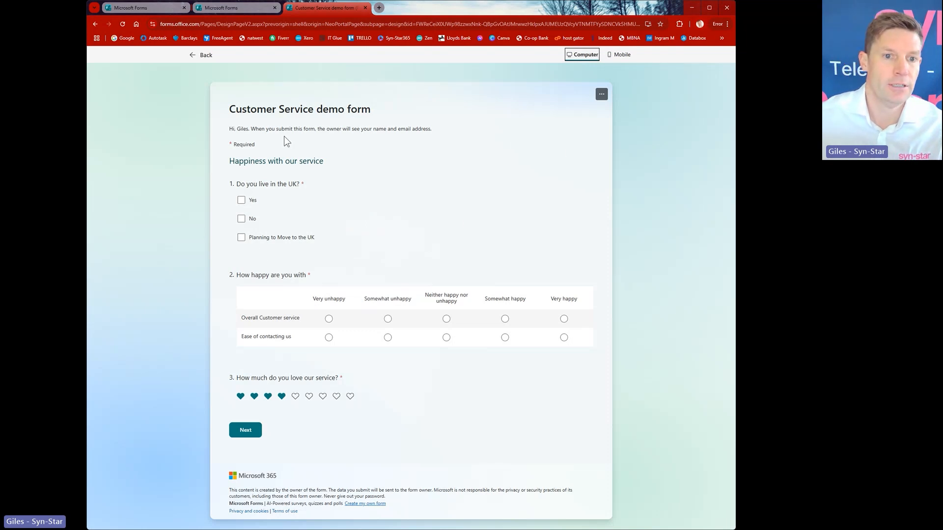
- Test the preview with Yes, Very happy for customer service, Somewhat happy for contacting and nine hearts, view Section 2, and return to editing
{"action": "left_click", "coordinate": [241, 202]}
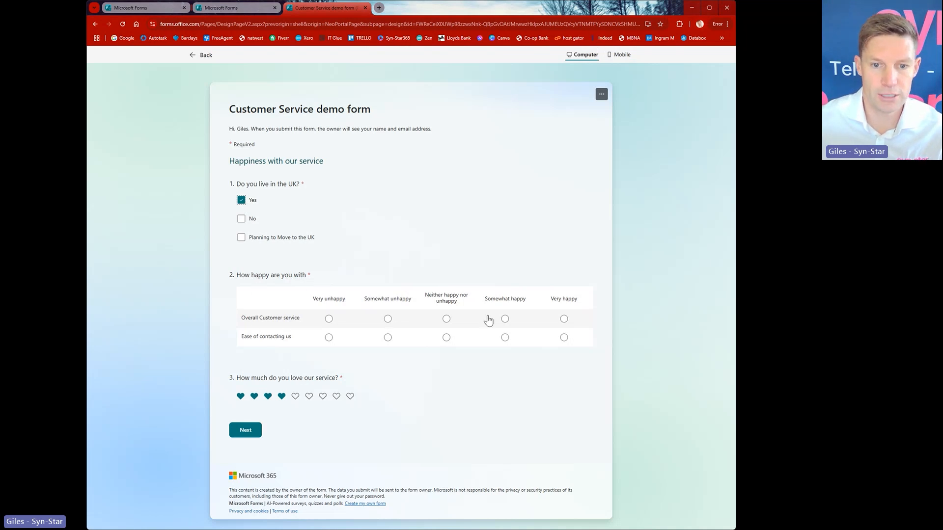
{"action": "left_click", "coordinate": [564, 319]}
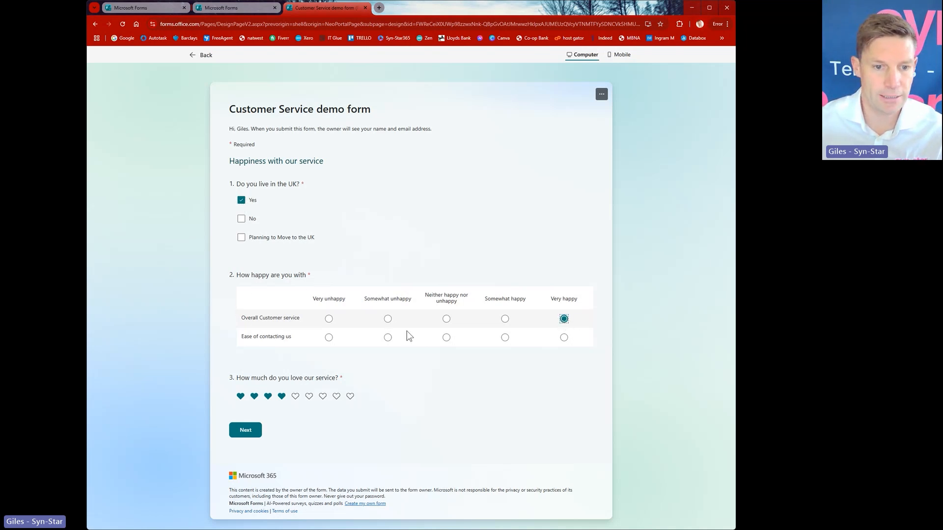
{"action": "left_click", "coordinate": [505, 337]}
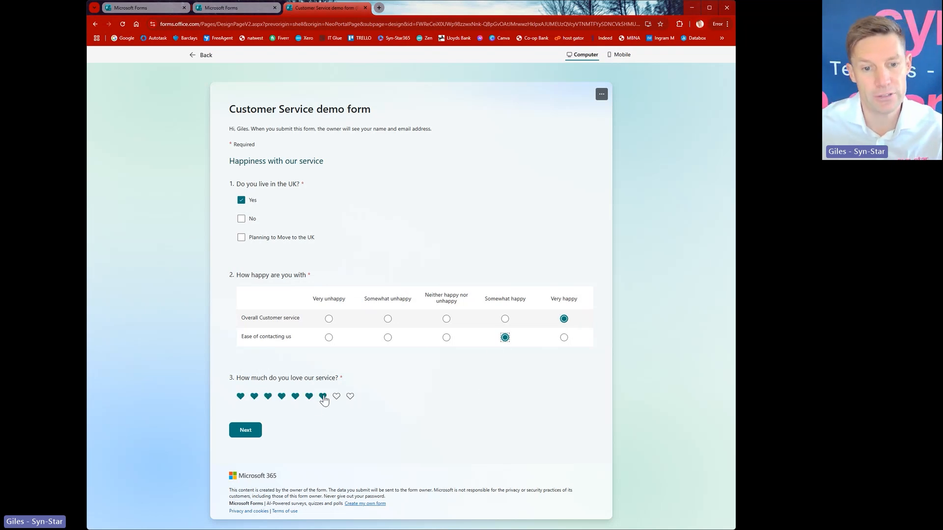
{"action": "left_click", "coordinate": [348, 398]}
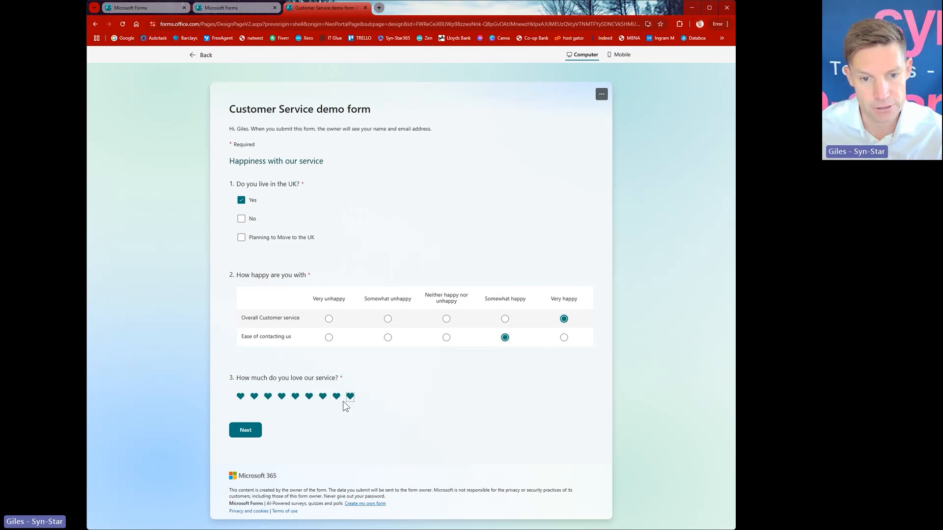
{"action": "left_click", "coordinate": [246, 430]}
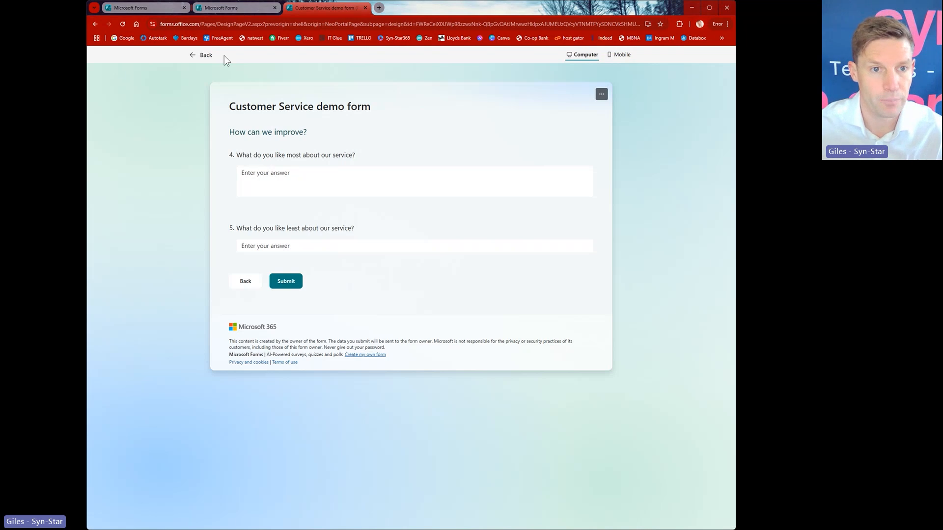
{"action": "left_click", "coordinate": [205, 56]}
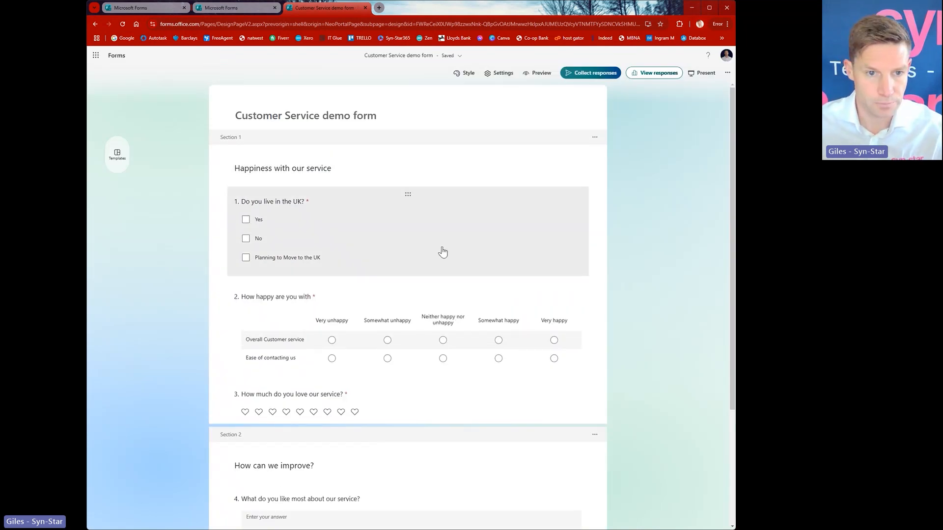
{"action": "scroll", "coordinate": [442, 252], "scroll_direction": "down", "scroll_amount": 3}
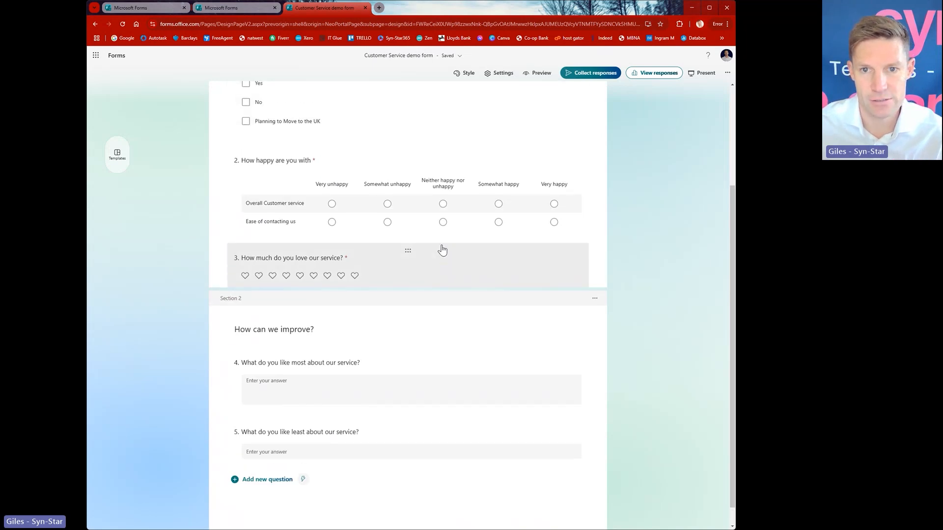
{"action": "scroll", "coordinate": [442, 251], "scroll_direction": "up", "scroll_amount": 3}
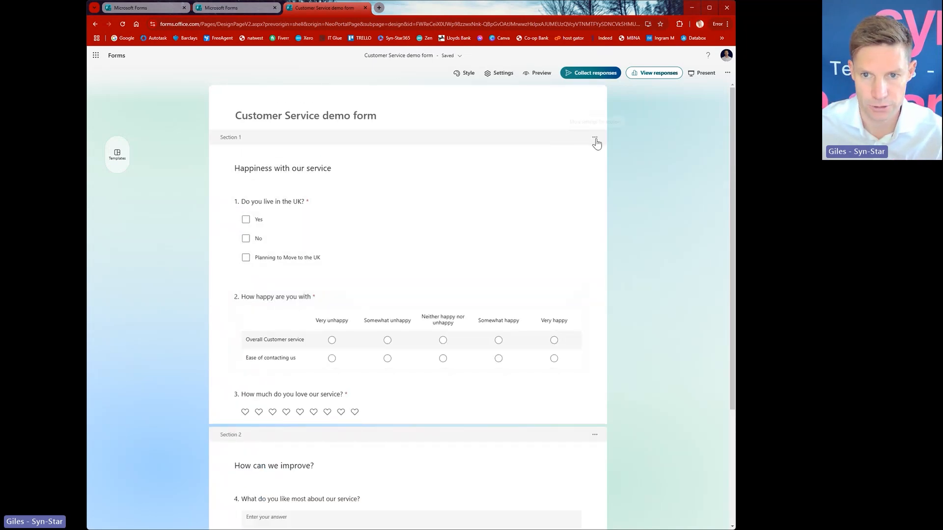
{"action": "left_click", "coordinate": [595, 140]}
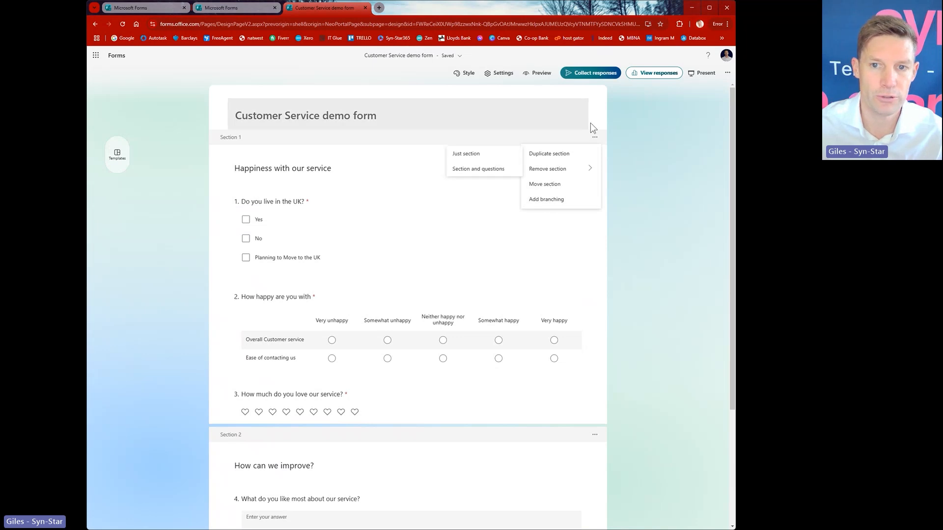
{"action": "left_click", "coordinate": [643, 161]}
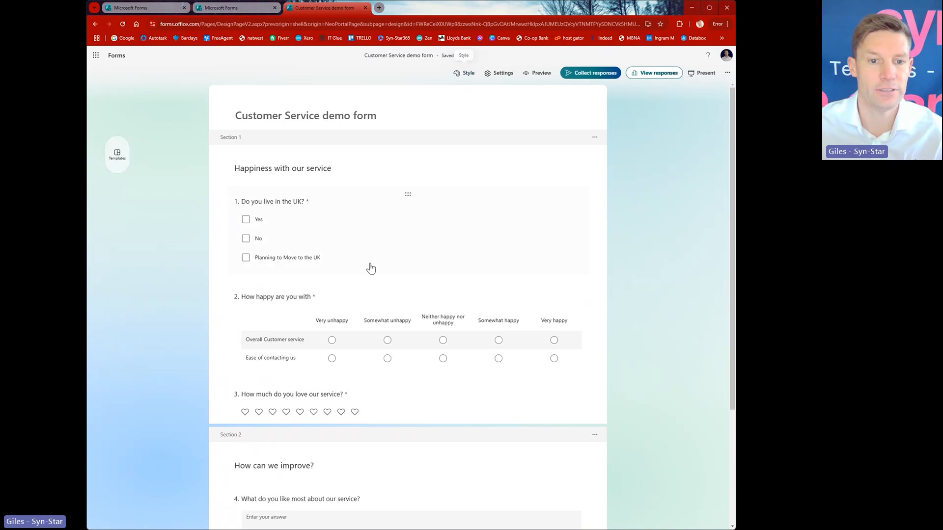
- Set the form so that anyone can respond and turn on email notification of each response
{"action": "left_click", "coordinate": [503, 74]}
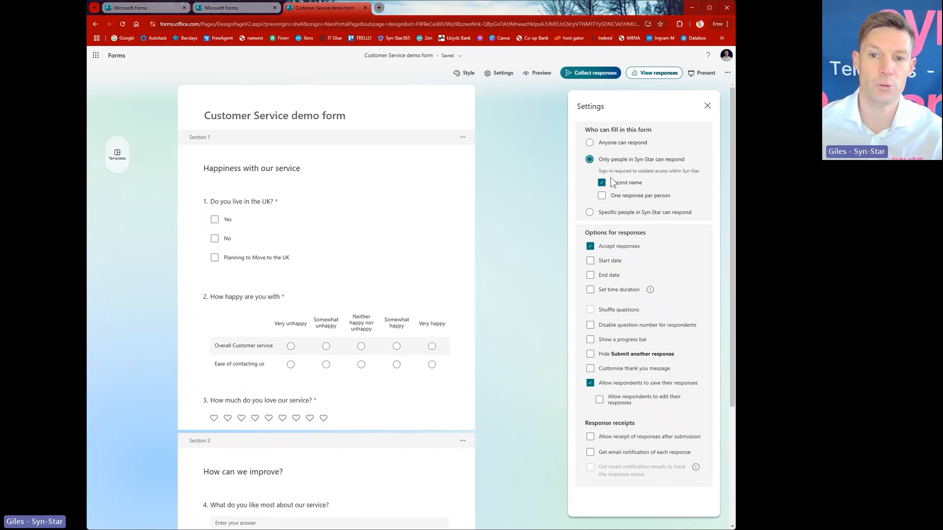
{"action": "left_click", "coordinate": [593, 143]}
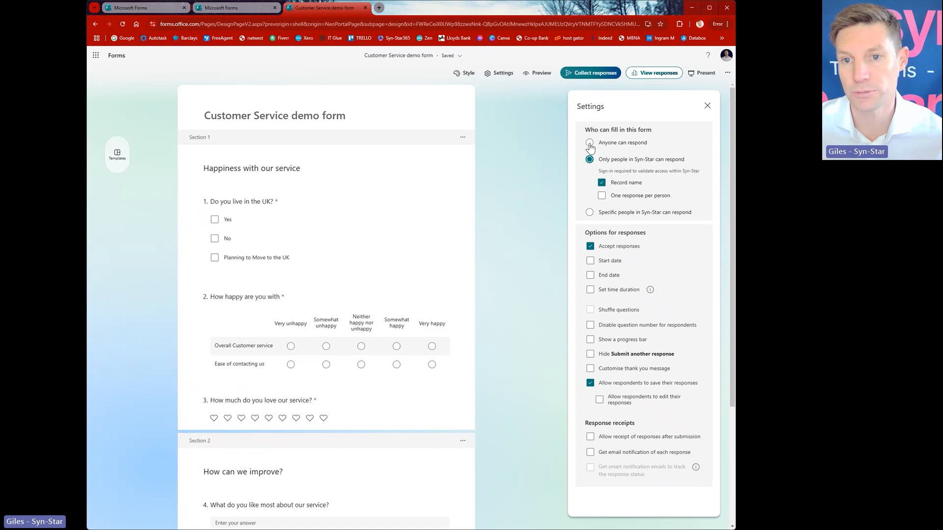
{"action": "scroll", "coordinate": [634, 195], "scroll_direction": "down", "scroll_amount": 2}
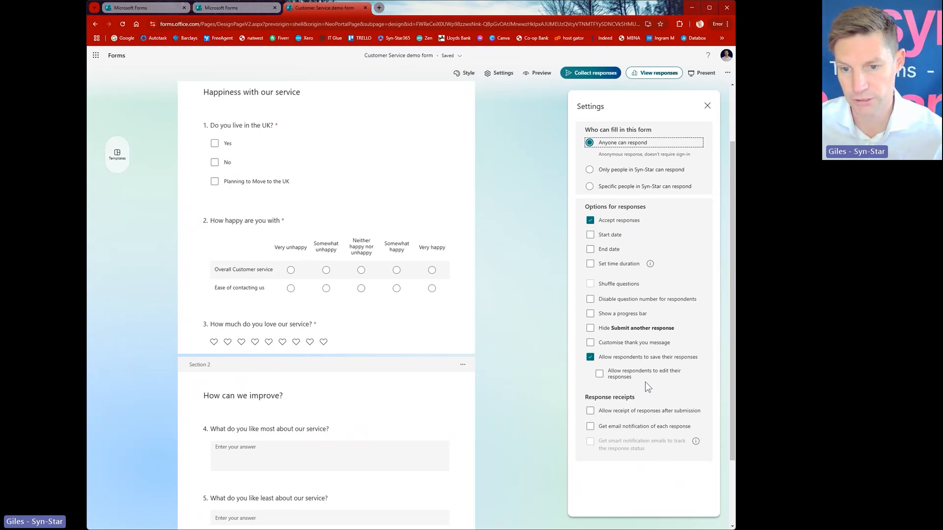
{"action": "scroll", "coordinate": [645, 382], "scroll_direction": "down", "scroll_amount": 2}
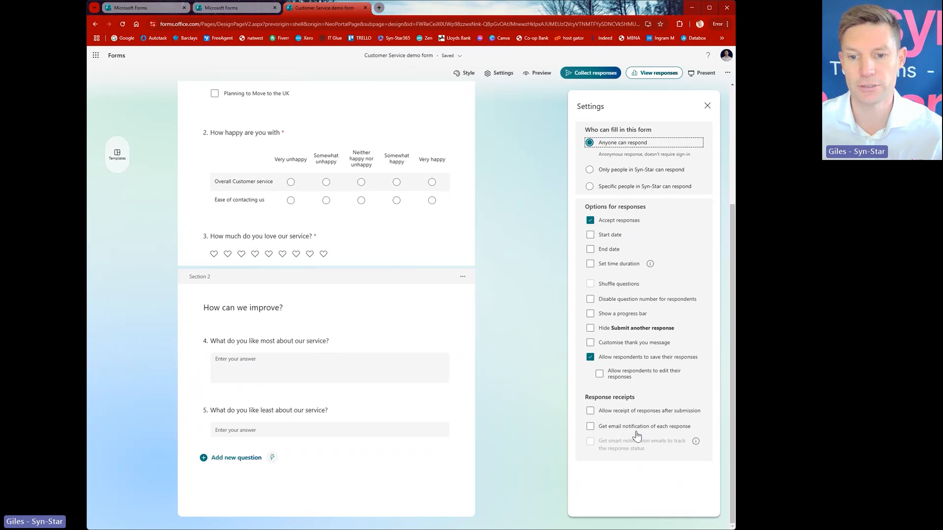
{"action": "left_click", "coordinate": [590, 427]}
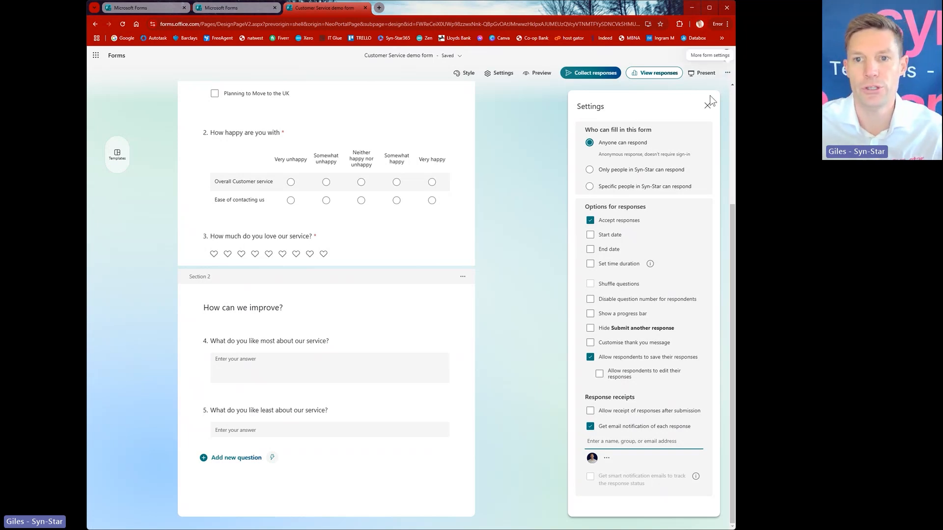
{"action": "scroll", "coordinate": [650, 268], "scroll_direction": "up", "scroll_amount": 4}
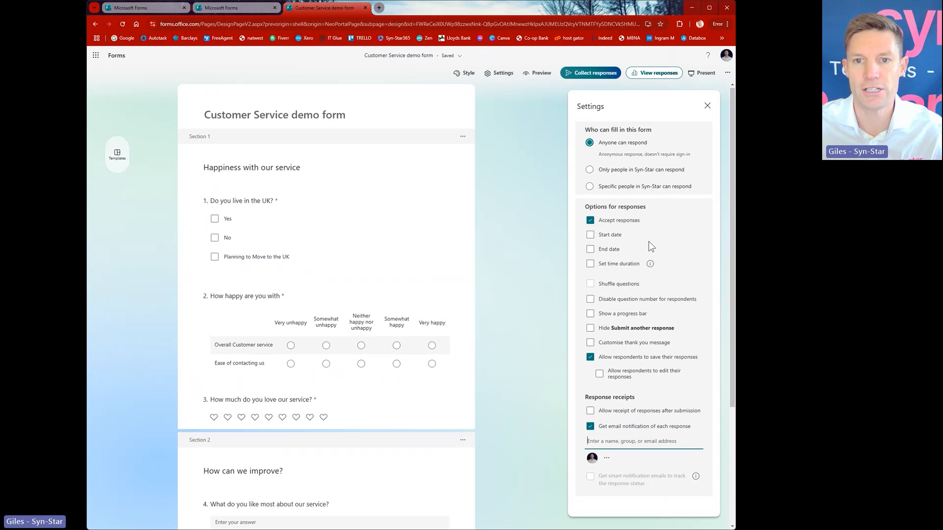
{"action": "left_click", "coordinate": [707, 107]}
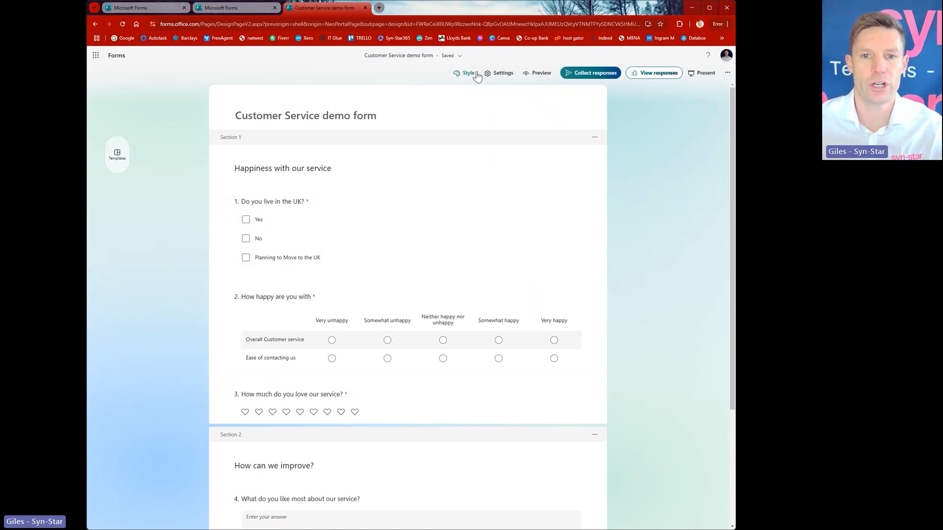
- Try several alternative header layouts for the form and restore the original plain title layout
{"action": "left_click", "coordinate": [469, 72]}
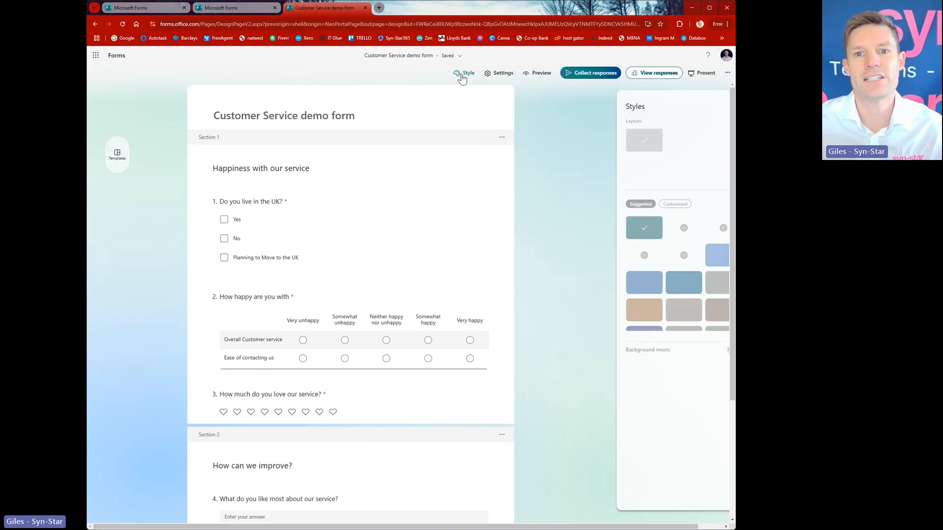
{"action": "scroll", "coordinate": [641, 295], "scroll_direction": "down", "scroll_amount": 2}
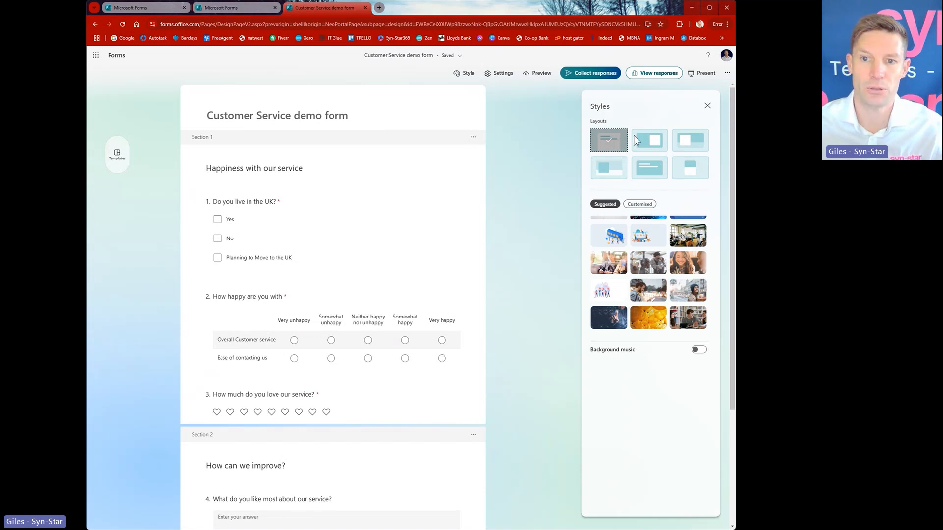
{"action": "left_click", "coordinate": [651, 144]}
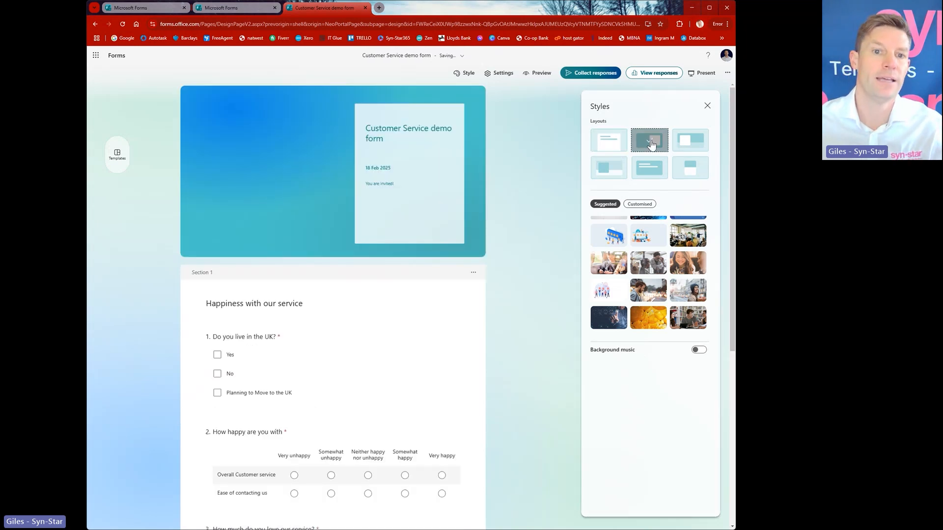
{"action": "left_click", "coordinate": [690, 142]}
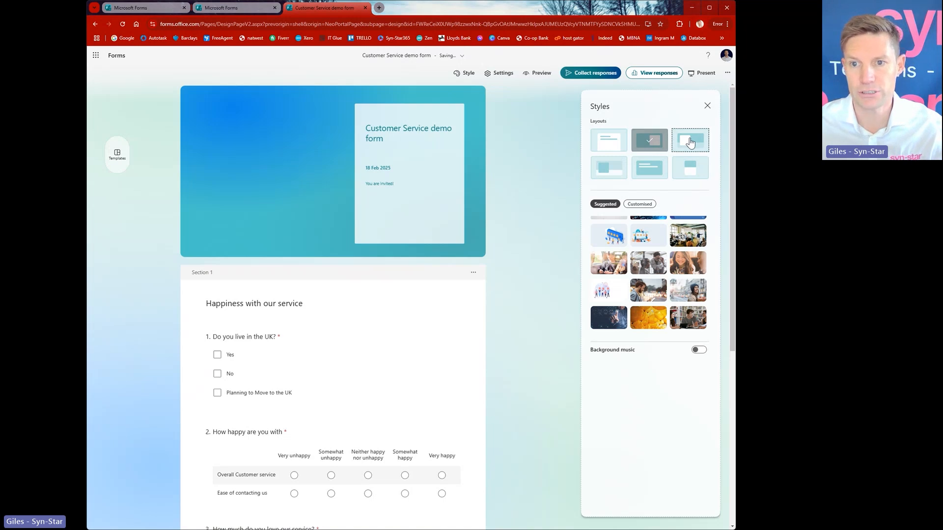
{"action": "left_click", "coordinate": [619, 178]}
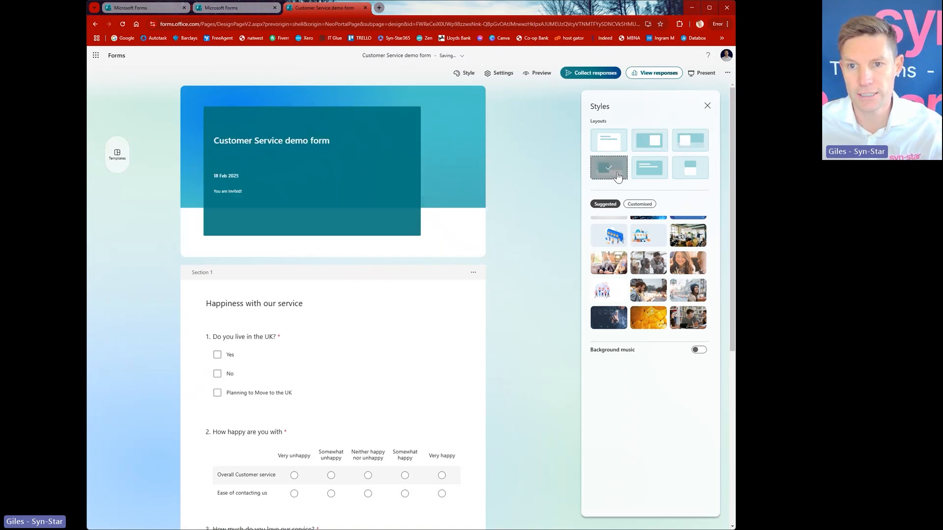
{"action": "left_click", "coordinate": [609, 145]}
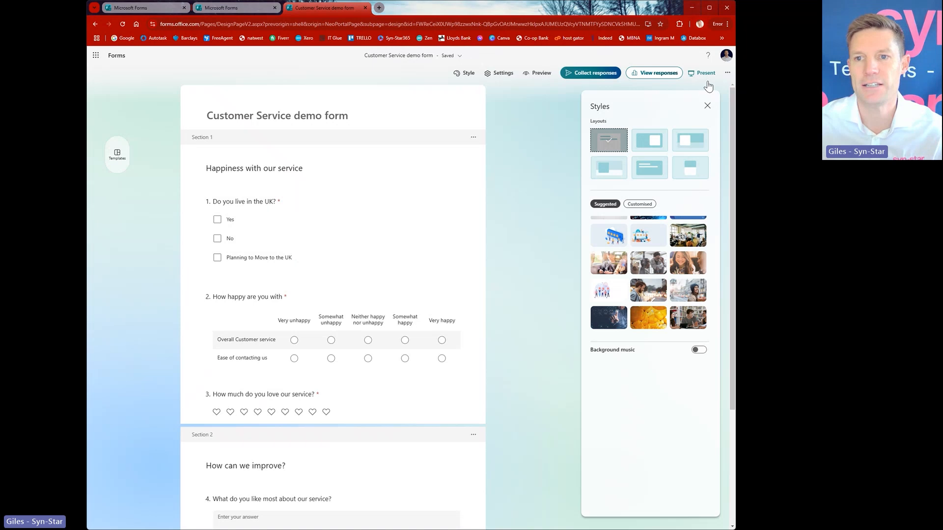
{"action": "left_click", "coordinate": [727, 74]}
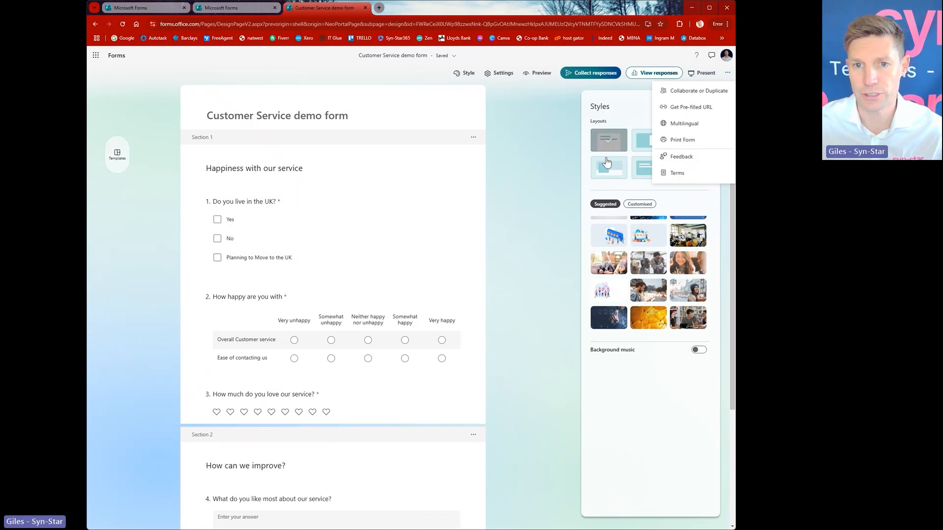
{"action": "left_click", "coordinate": [520, 129]}
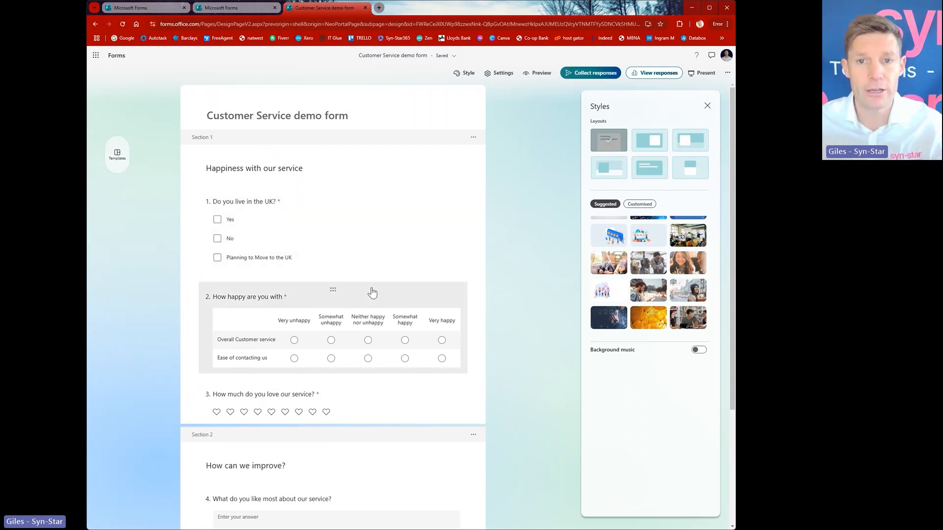
- Copy the form's response link from the options for sending and collecting responses
{"action": "left_click", "coordinate": [585, 72]}
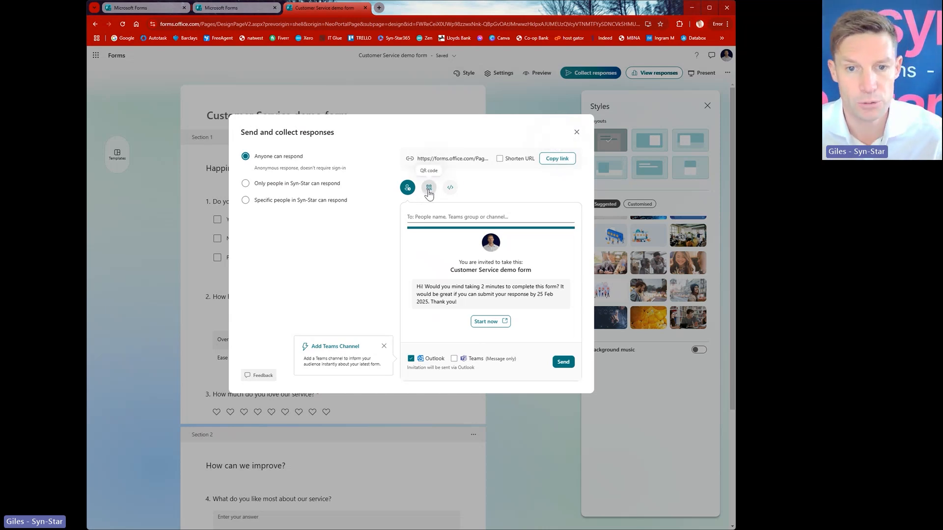
{"action": "left_click", "coordinate": [563, 162]}
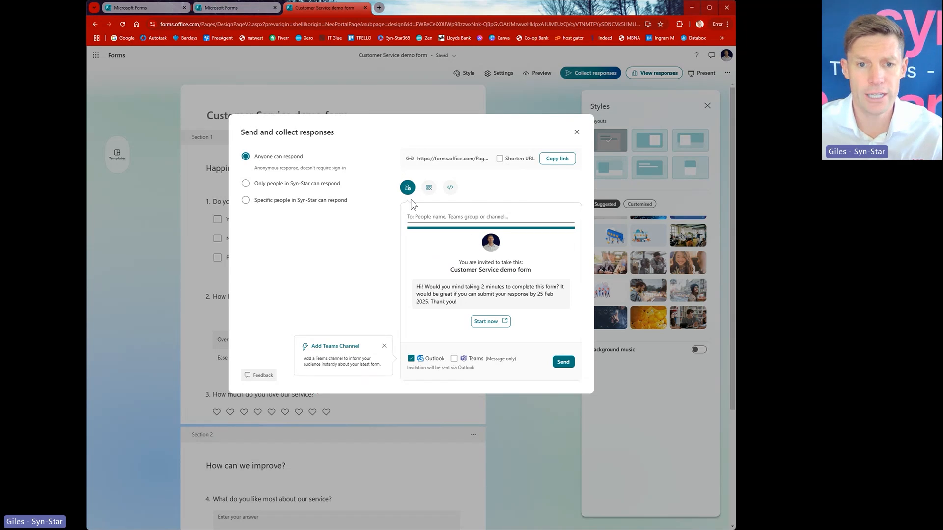
- Review the form's QR code and website embed code sharing options, and return to the email and Teams invitation
{"action": "left_click", "coordinate": [432, 190]}
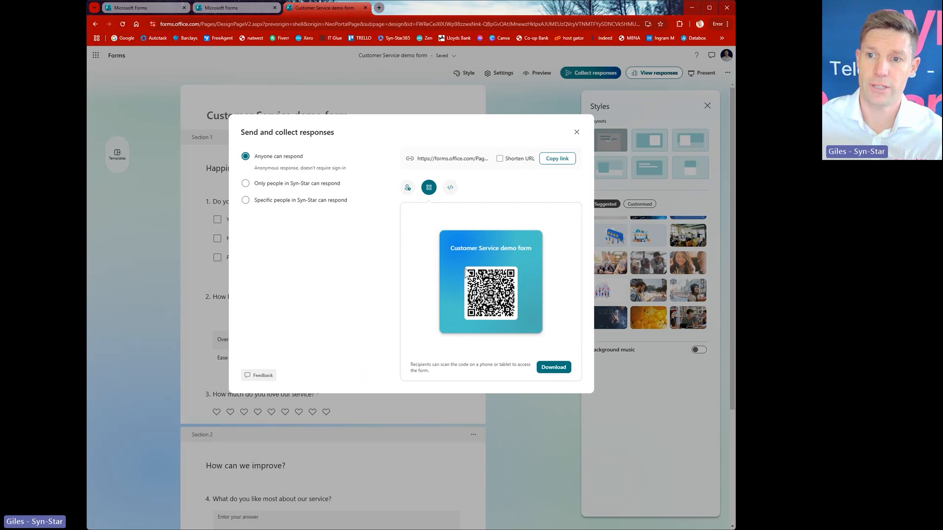
{"action": "left_click", "coordinate": [450, 188]}
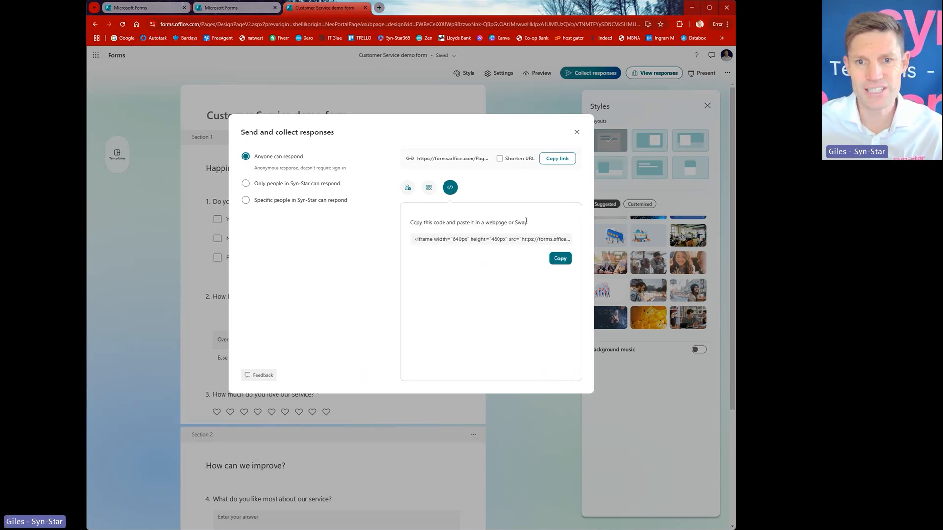
{"action": "left_click", "coordinate": [416, 239]}
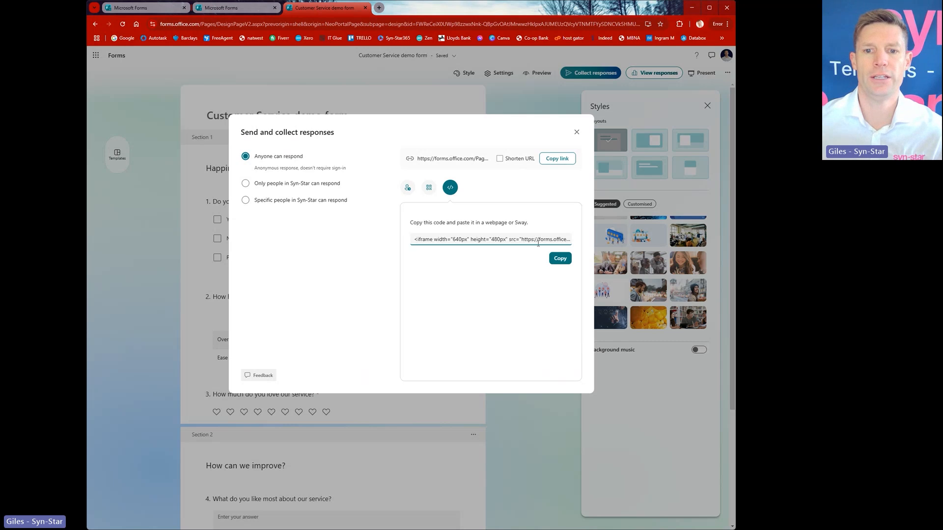
{"action": "left_click", "coordinate": [428, 188]}
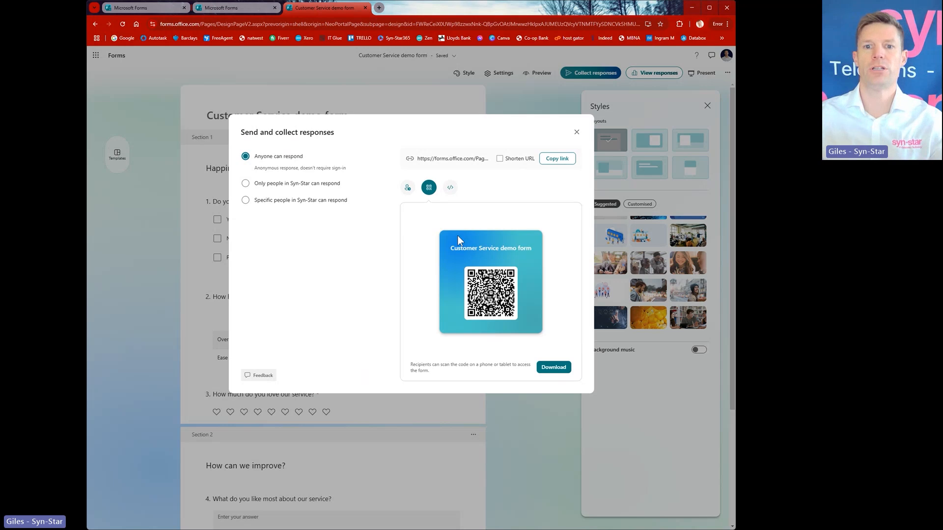
{"action": "left_click", "coordinate": [448, 190]}
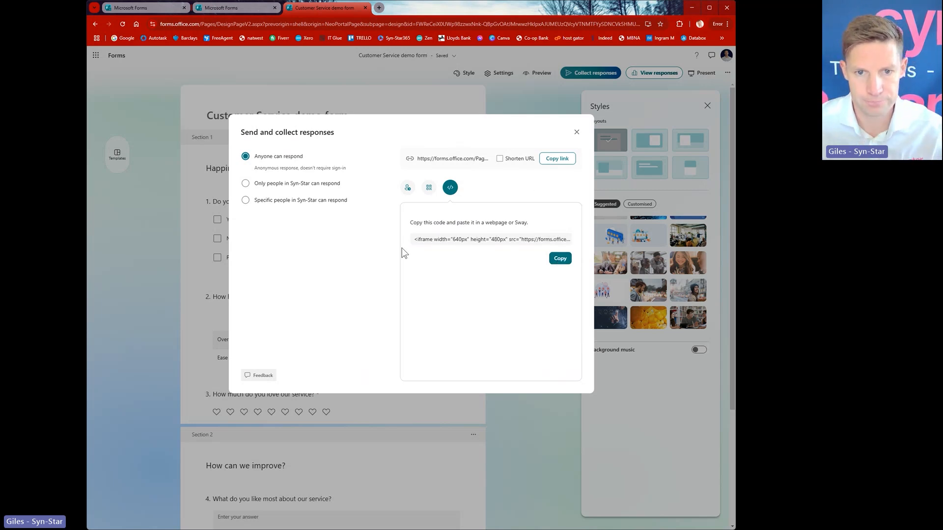
{"action": "left_click", "coordinate": [406, 189]}
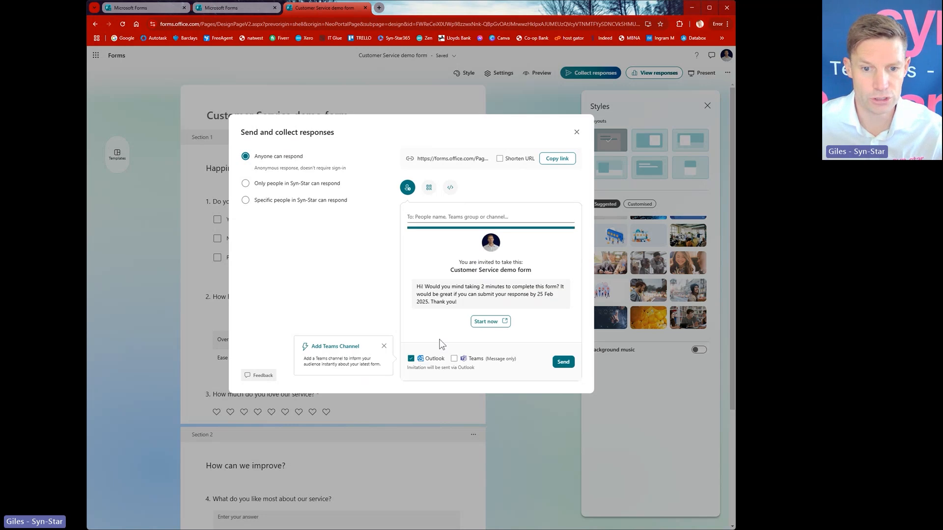